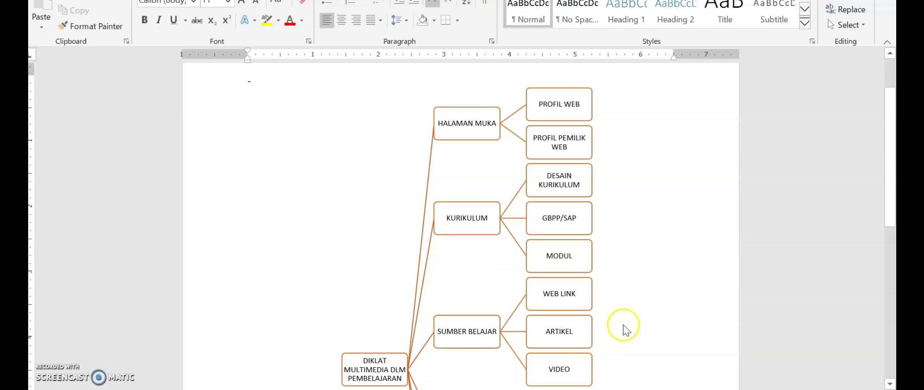
Examine the main branches of the Diklat Multimedia site map, from Halaman Muka through Penilaian
scroll(435, 357, down, 1)
scroll(434, 356, down, 1)
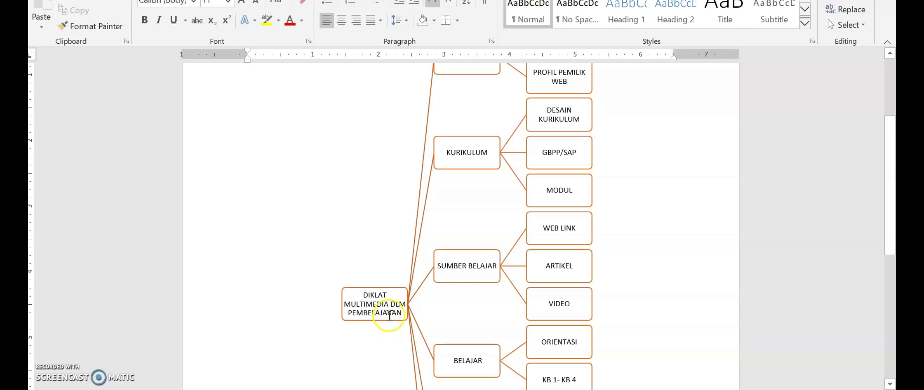
scroll(388, 325, up, 3)
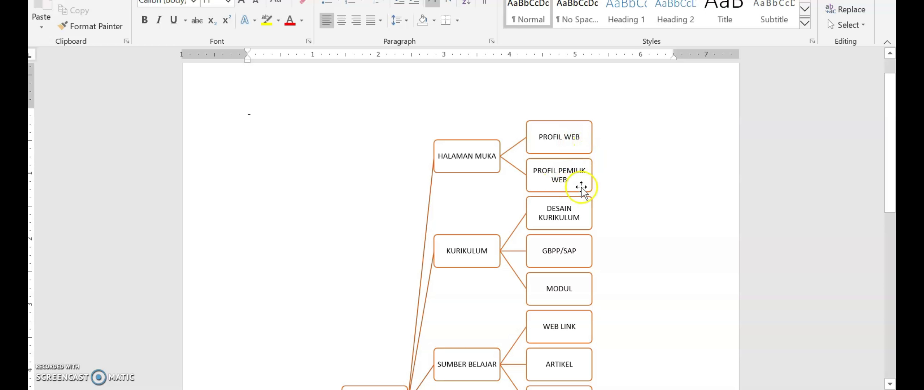
scroll(464, 282, down, 2)
scroll(466, 283, down, 2)
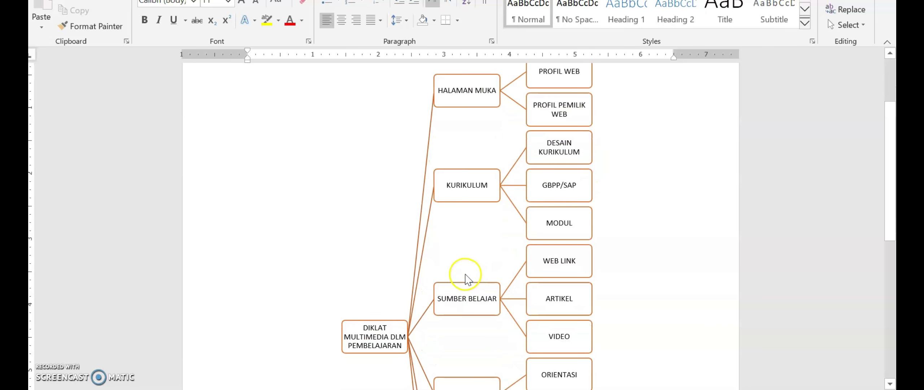
scroll(473, 252, down, 4)
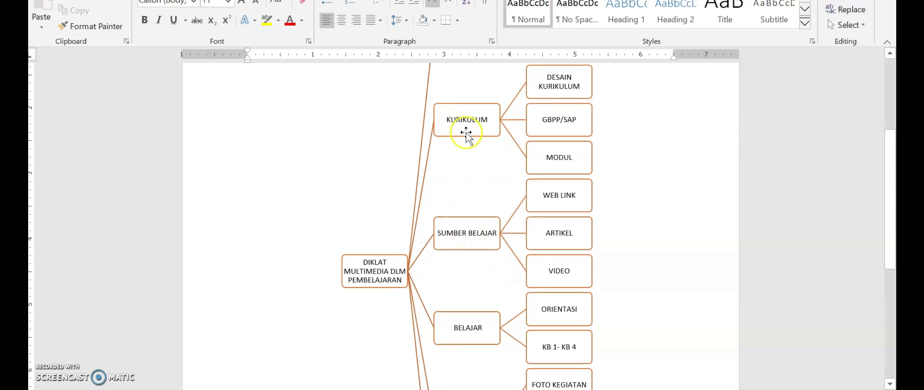
scroll(480, 177, down, 5)
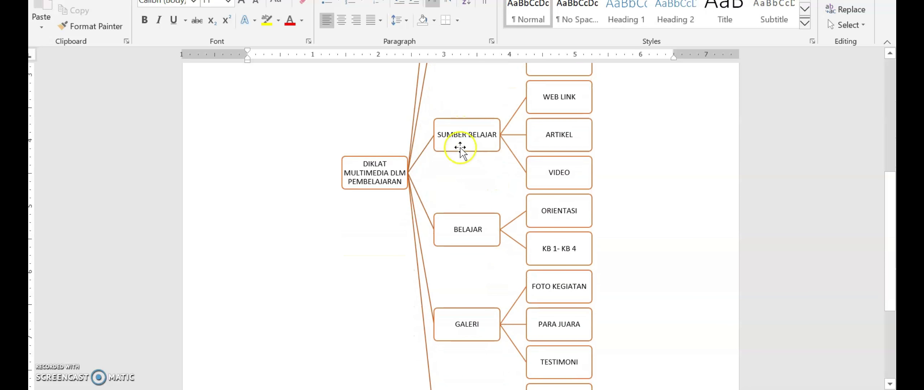
scroll(489, 169, down, 3)
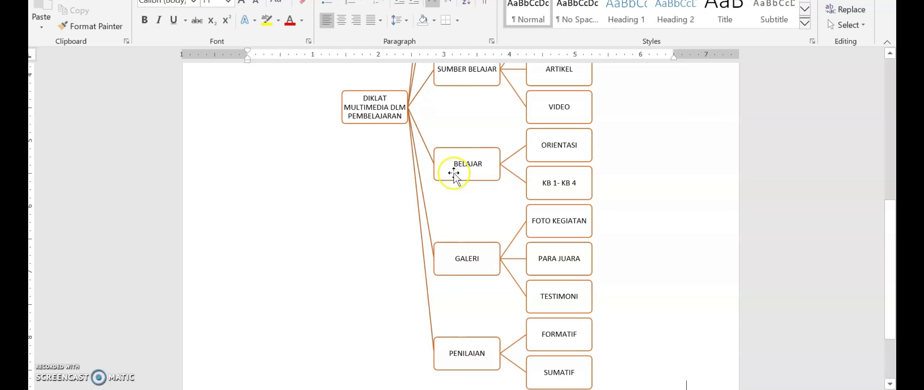
scroll(487, 206, down, 4)
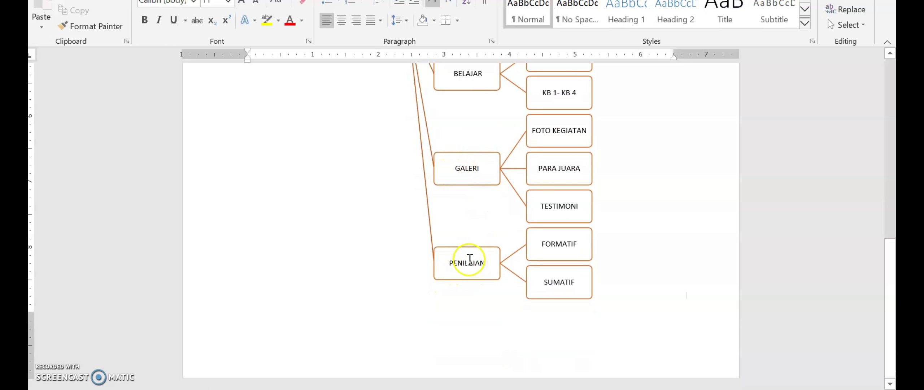
Examine the subpages planned under Halaman Muka, Kurikulum, Sumber Belajar and Belajar in the site map
scroll(470, 262, up, 15)
scroll(469, 247, up, 2)
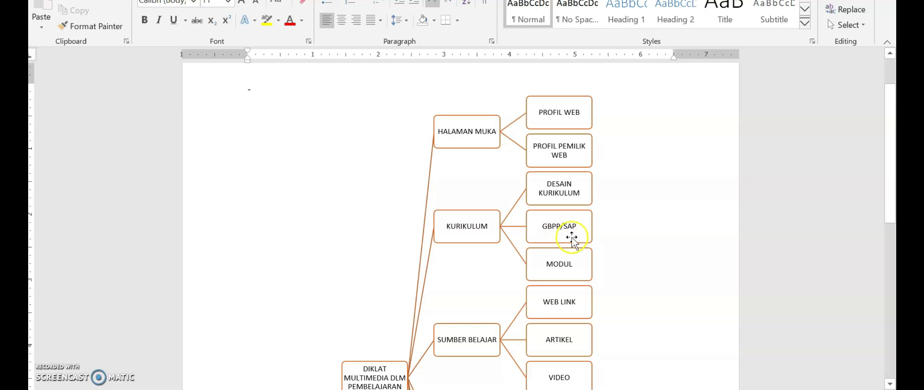
scroll(512, 281, down, 3)
scroll(513, 282, down, 2)
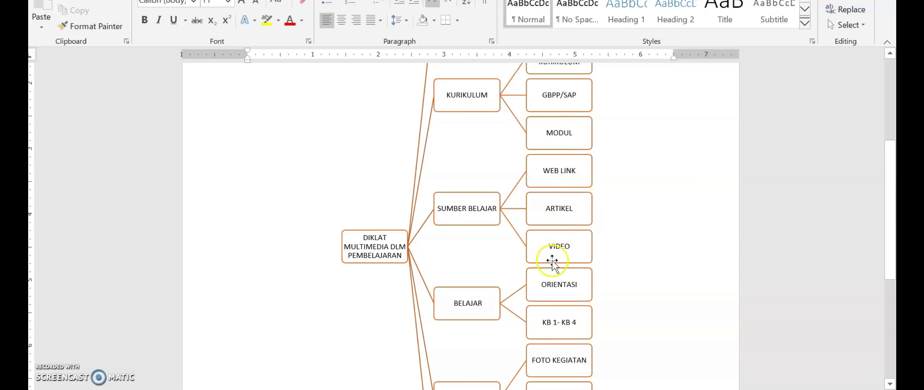
scroll(630, 234, down, 1)
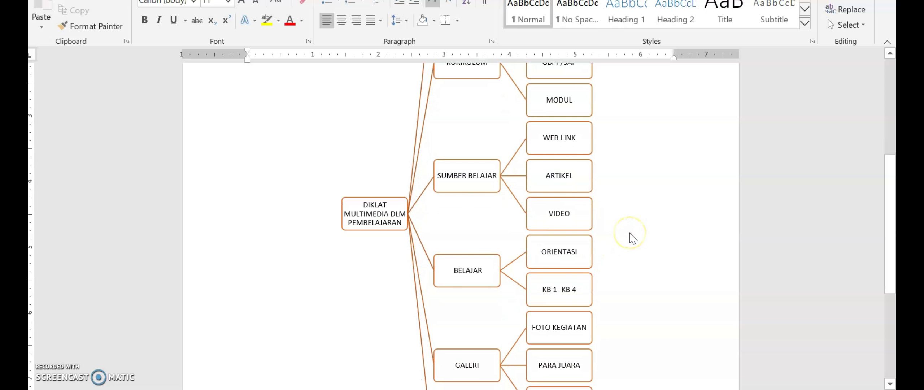
scroll(630, 234, up, 5)
scroll(633, 239, up, 1)
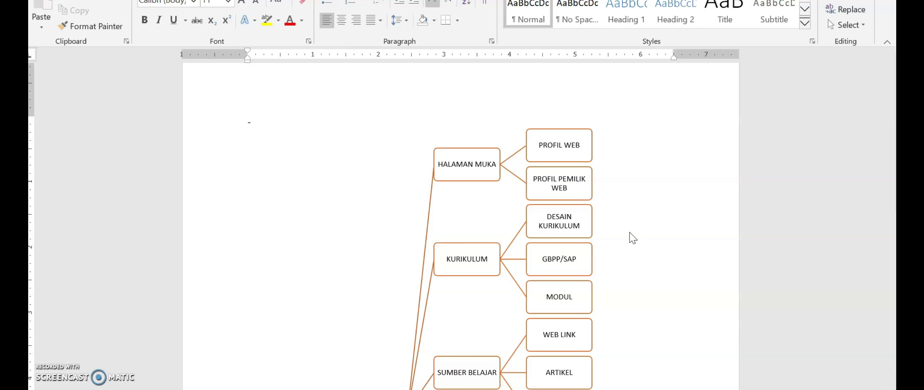
scroll(632, 240, down, 5)
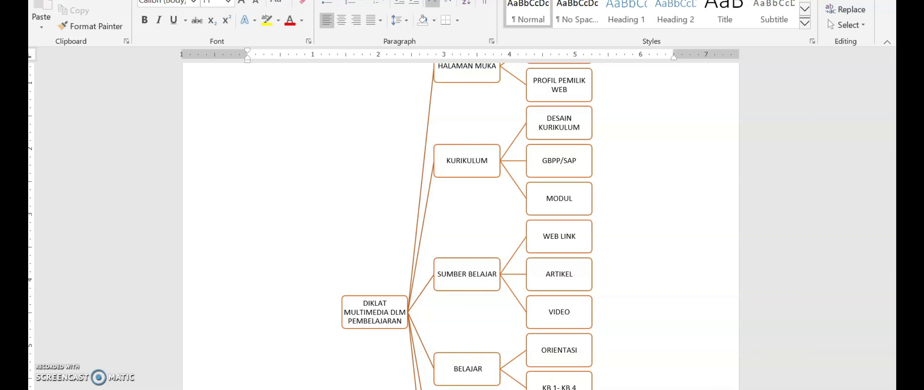
Switch to the web browser and open Google's full products page from the list of Google apps
key(alt+Tab)
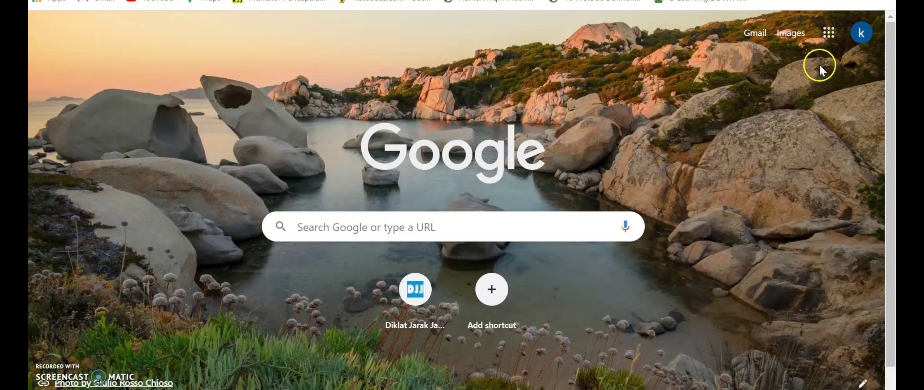
click(829, 35)
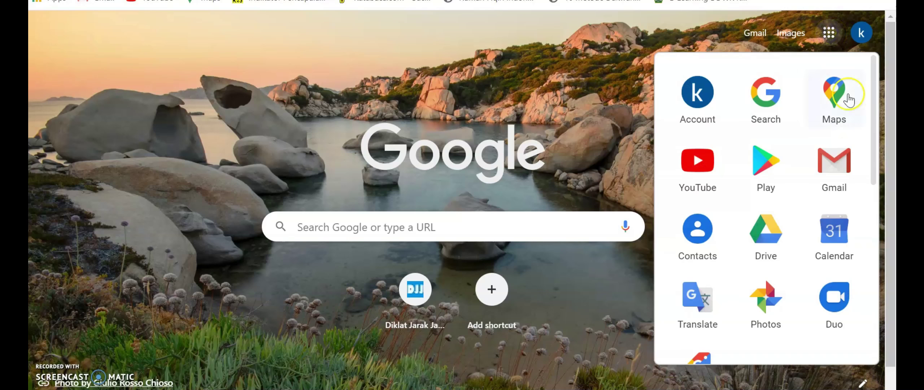
scroll(755, 238, down, 5)
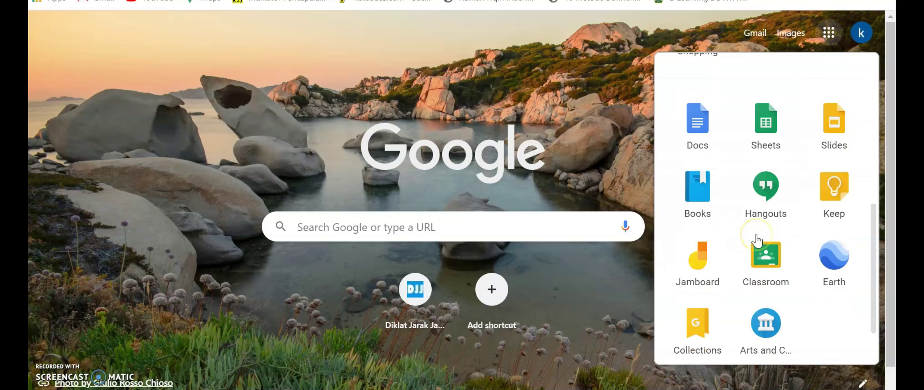
click(760, 245)
scroll(764, 253, down, 3)
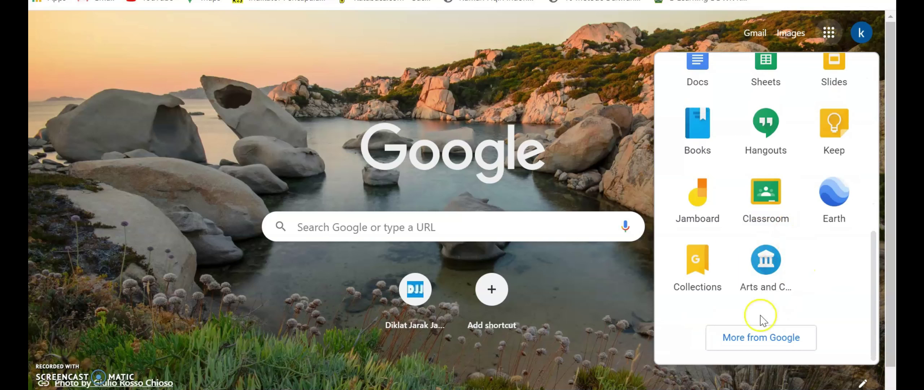
click(754, 343)
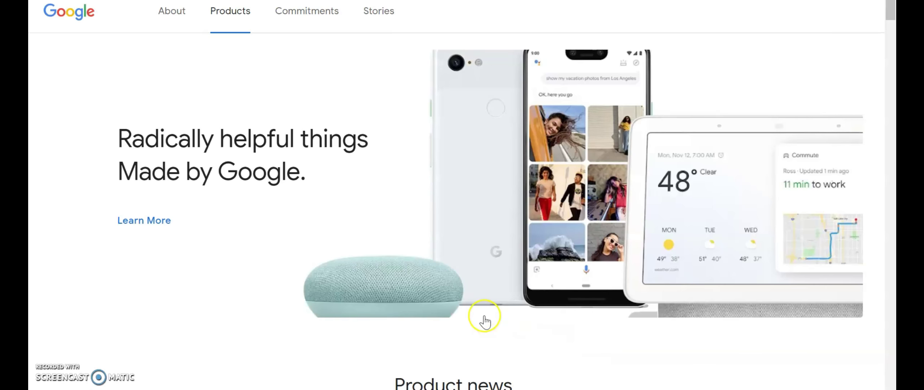
Open Google Sites from the complete list of Google products and dismiss its welcome message
scroll(484, 318, down, 15)
scroll(496, 302, down, 20)
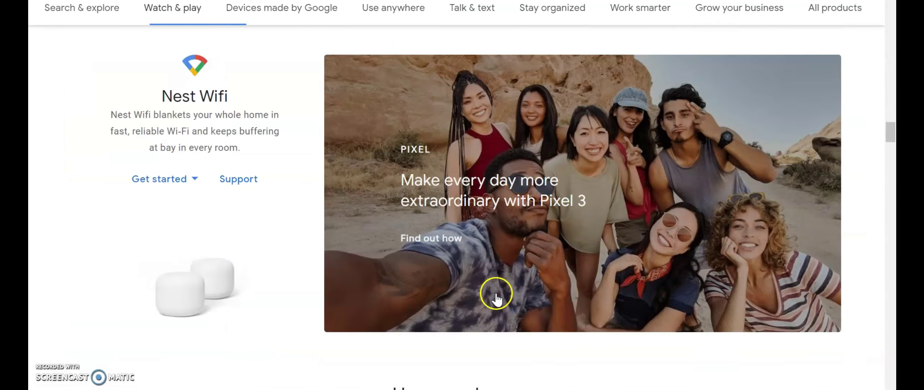
scroll(503, 294, down, 20)
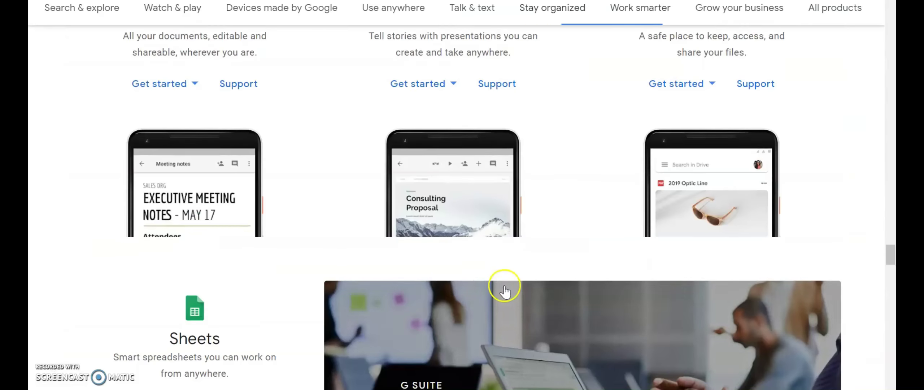
scroll(509, 287, down, 9)
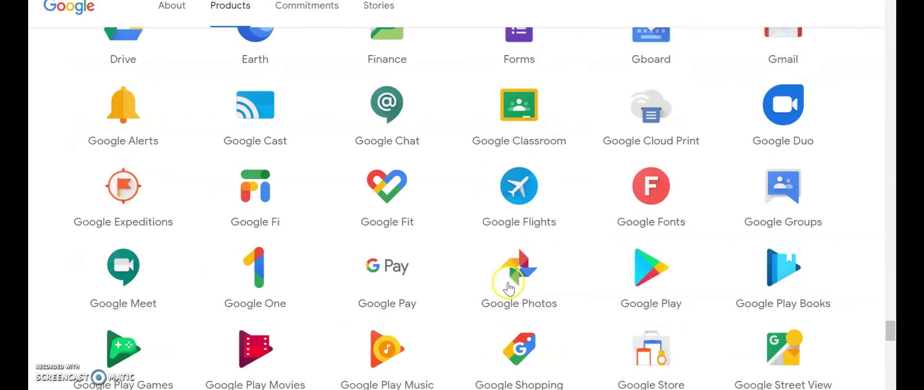
scroll(509, 287, down, 4)
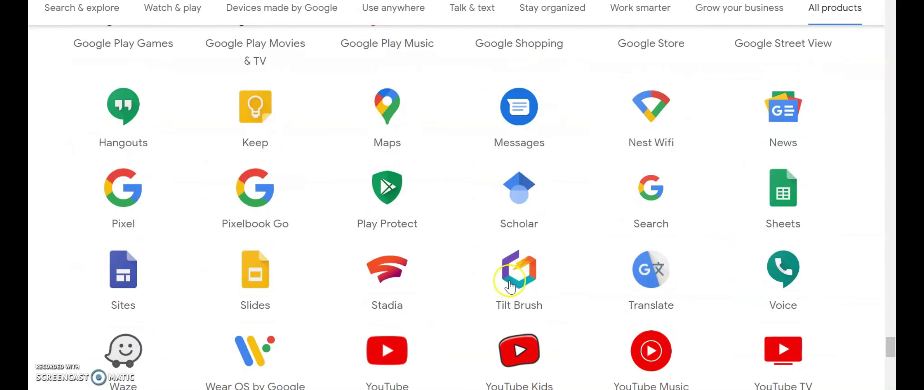
click(118, 281)
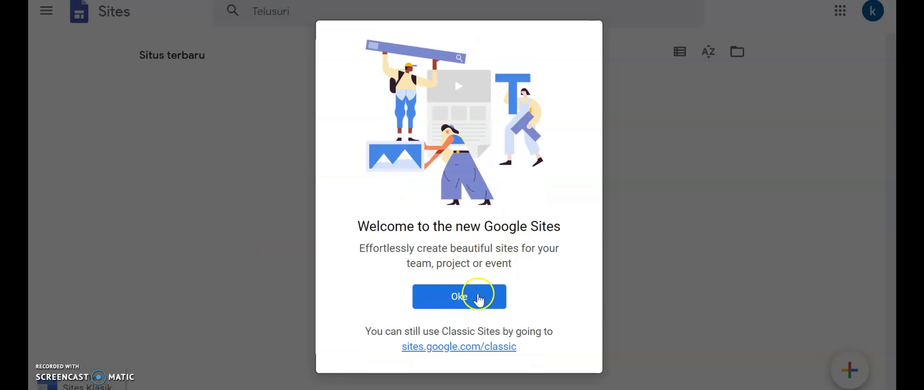
click(477, 299)
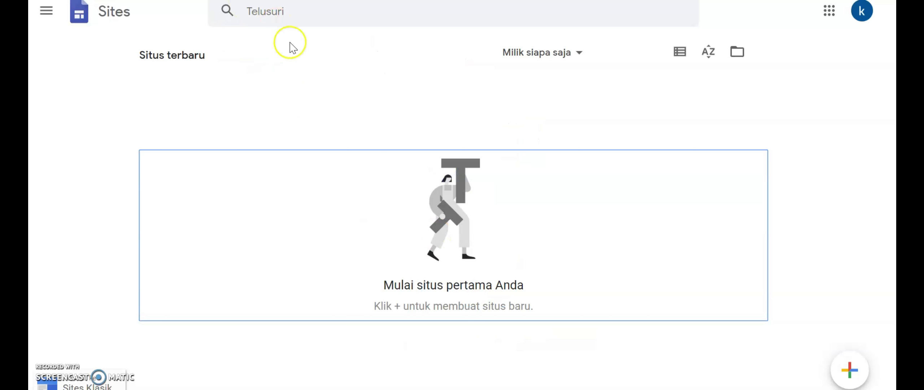
click(440, 227)
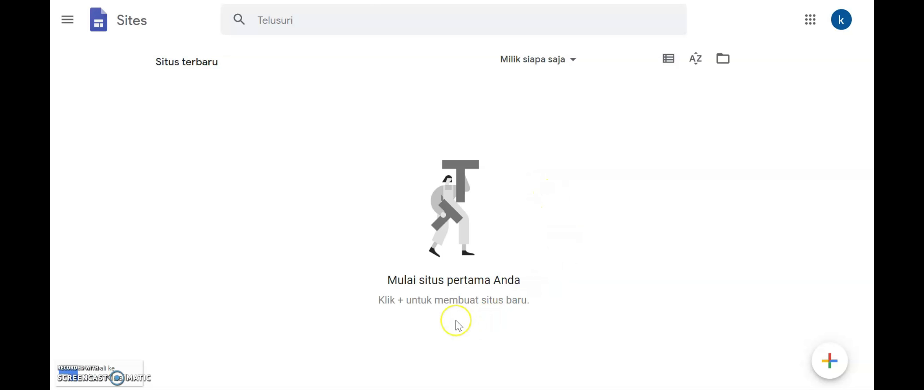
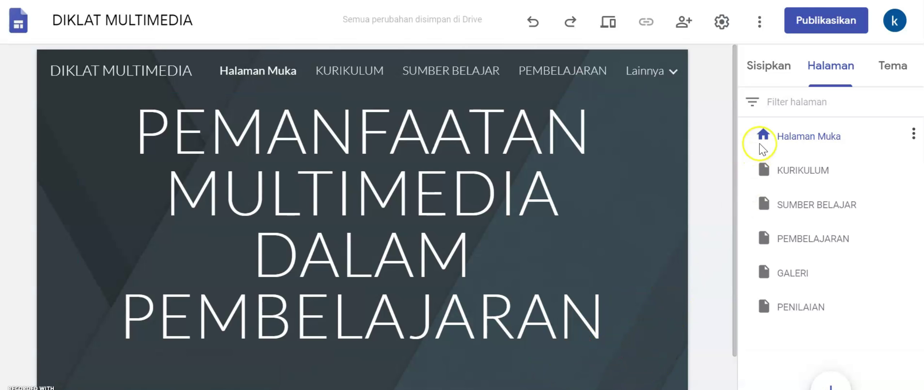
Try the pink, green and purple colours of the Sederhana theme and look at its custom colour option
click(894, 70)
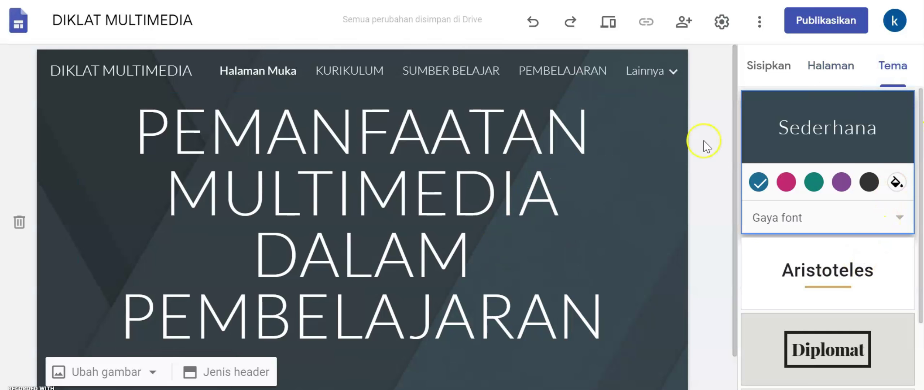
click(786, 181)
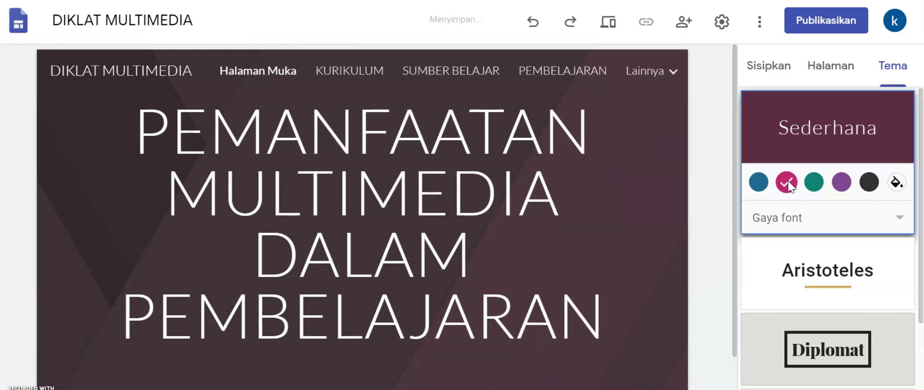
click(813, 183)
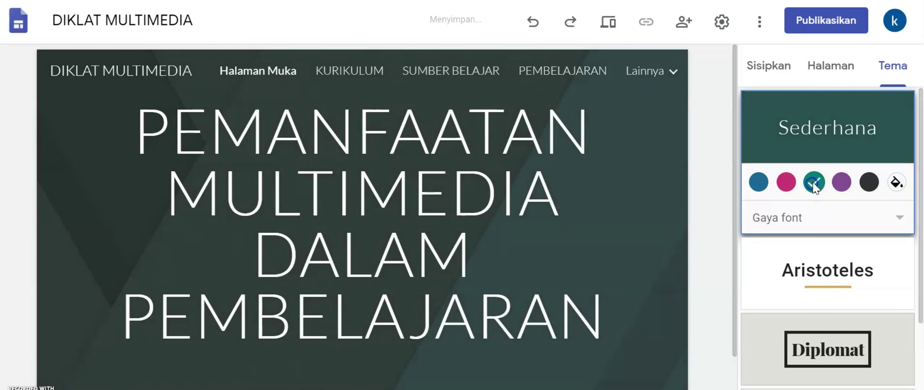
click(843, 182)
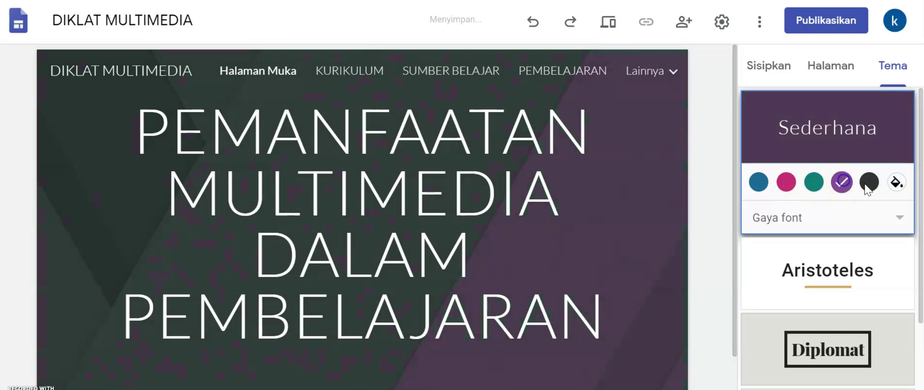
click(897, 182)
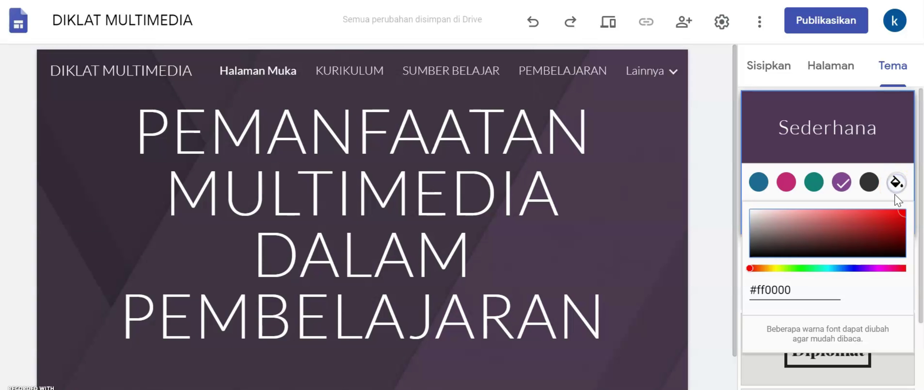
click(701, 176)
scroll(787, 213, down, 2)
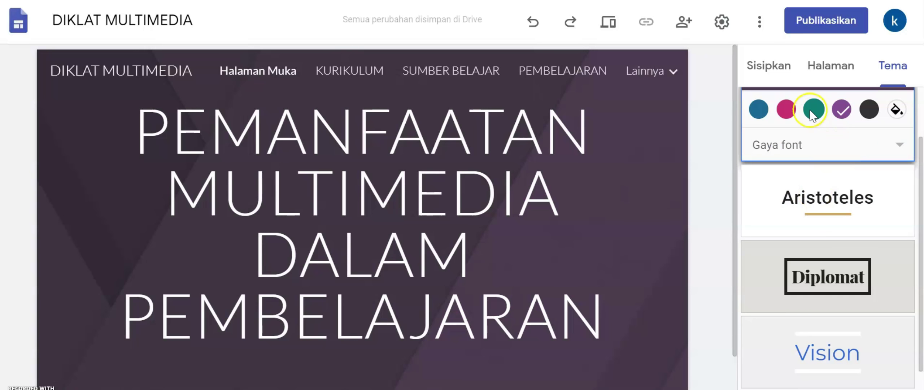
scroll(796, 134, up, 2)
Try the Aristoteles, Diplomat, Vision and Rata themes on the site, and apply the Impresi theme
click(787, 273)
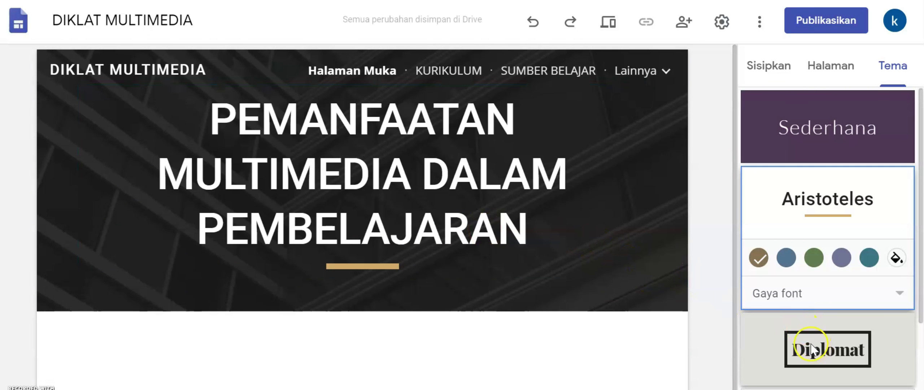
scroll(813, 325, down, 4)
click(827, 175)
click(829, 263)
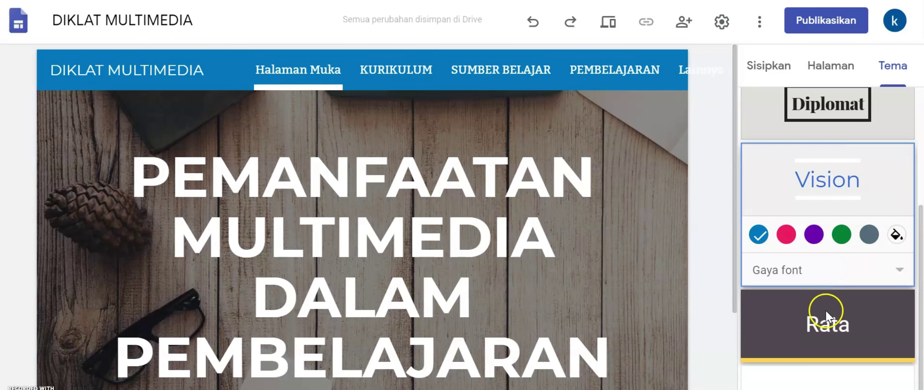
click(828, 322)
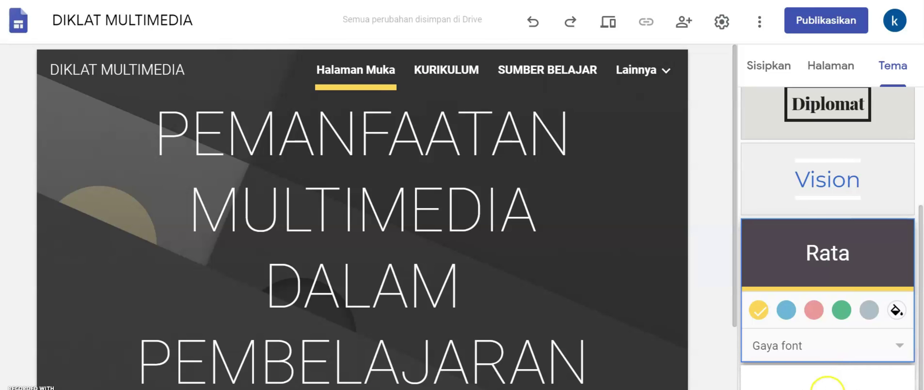
click(827, 379)
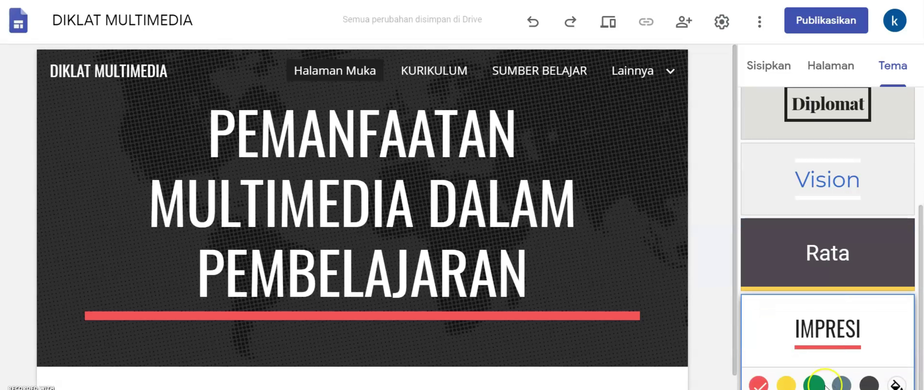
Try the Diplomat theme on the site, and apply the Aristoteles theme instead
mouse_move(681, 297)
scroll(840, 320, up, 4)
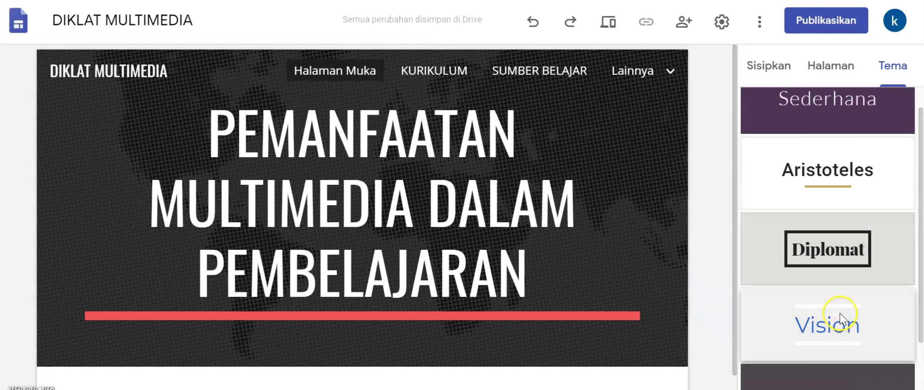
scroll(839, 320, up, 1)
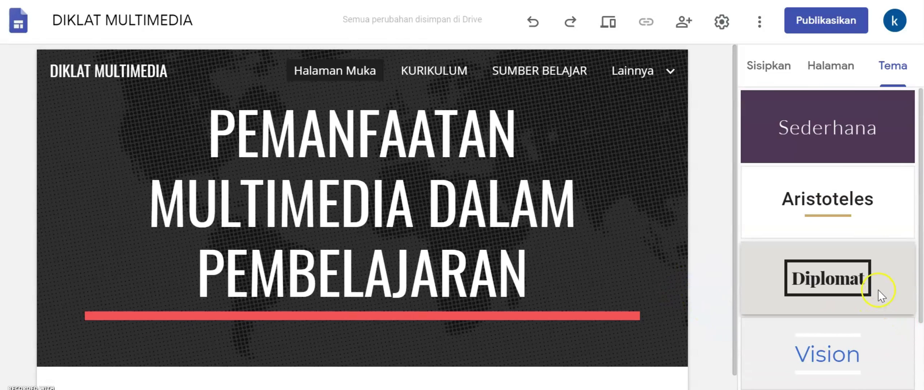
click(869, 280)
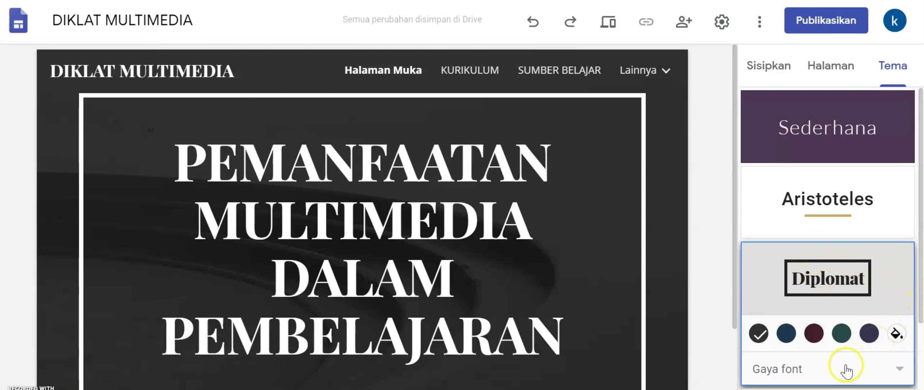
click(850, 189)
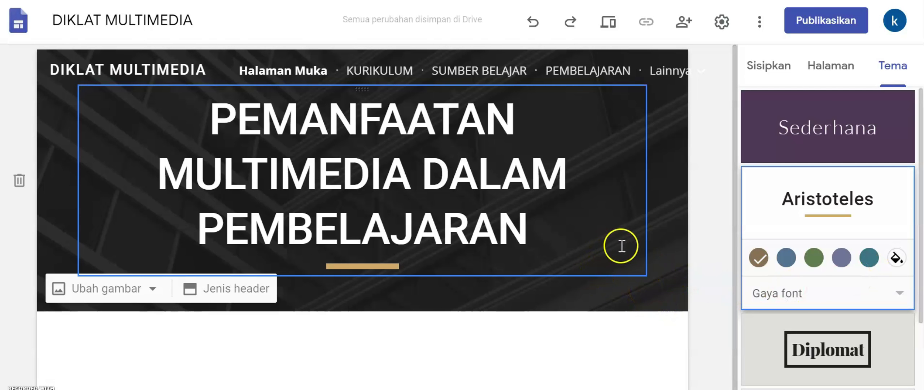
click(675, 297)
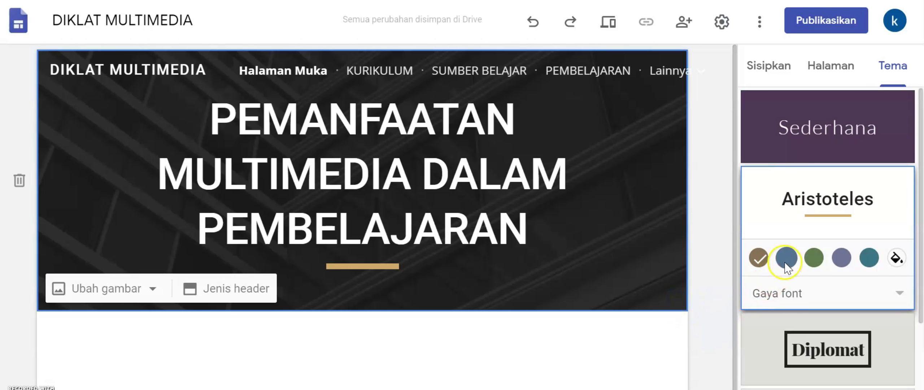
scroll(875, 273, down, 5)
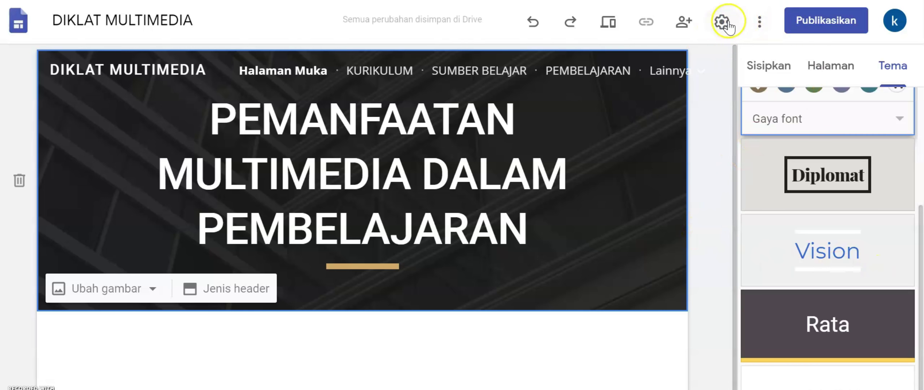
Try the turquoise sea picture from the image gallery as the home page header background
click(608, 168)
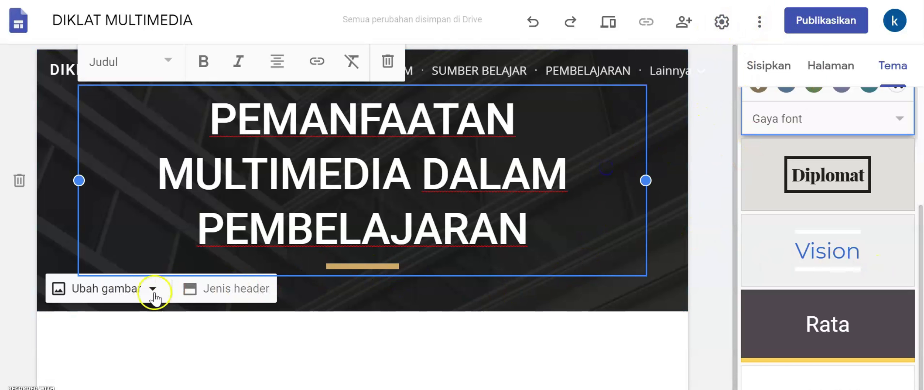
click(132, 291)
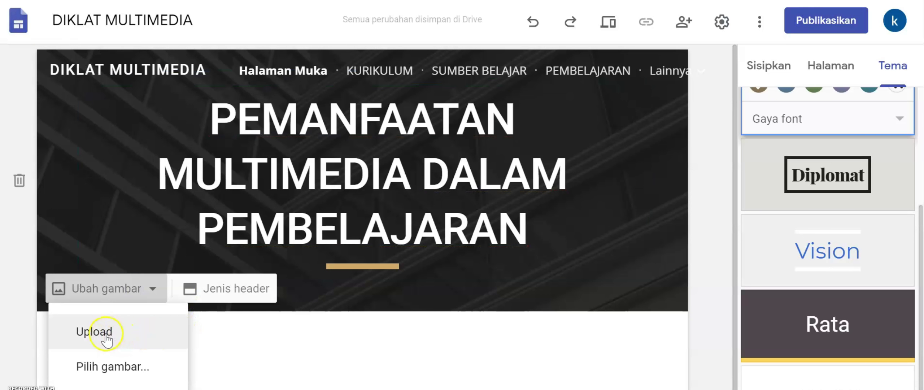
click(120, 375)
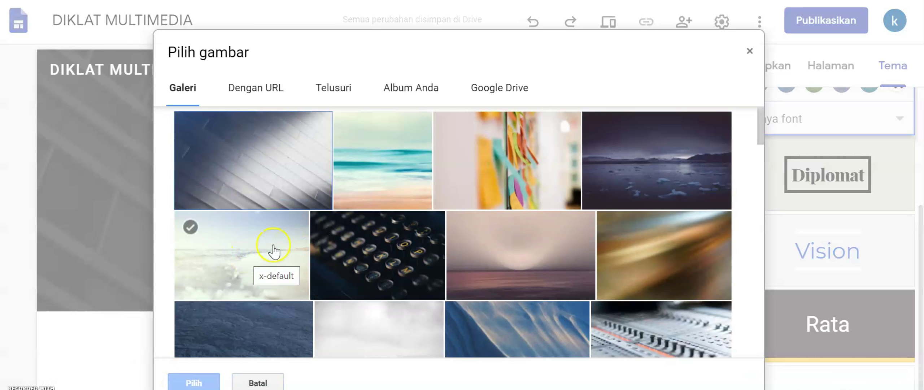
click(383, 184)
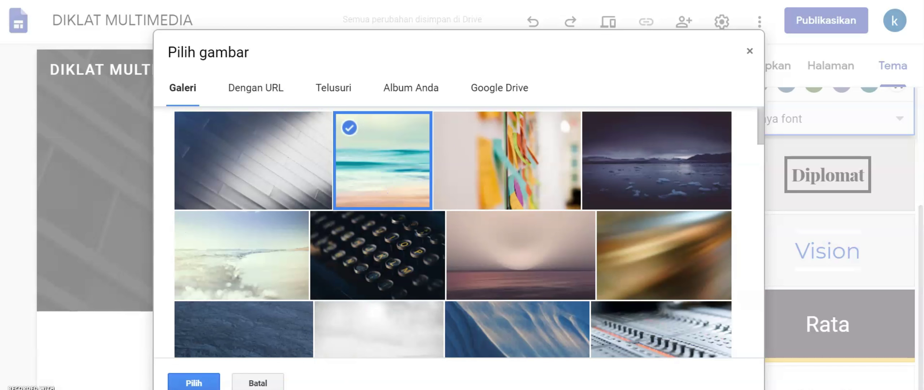
click(207, 384)
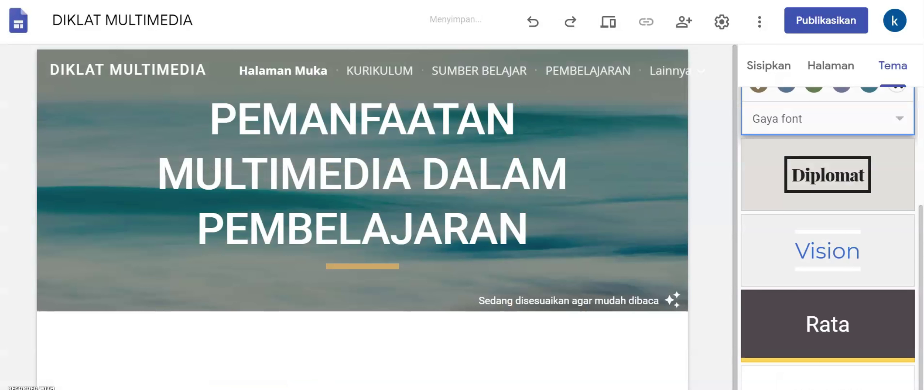
Upload ICT.jpg from the Saved Pictures folder as the home page header image
mouse_move(132, 283)
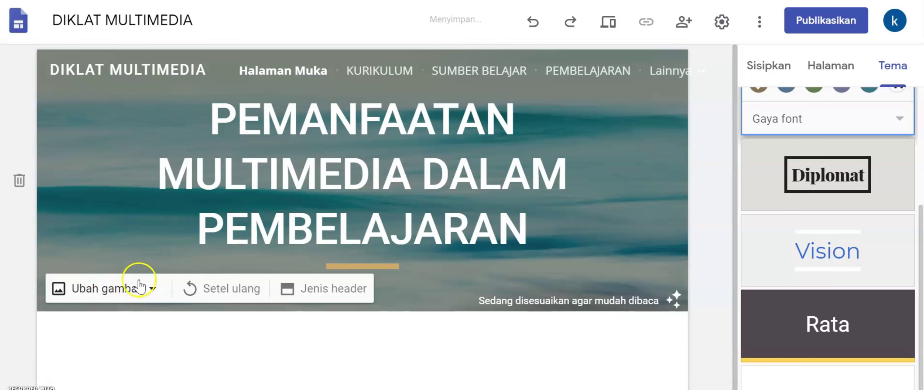
click(153, 289)
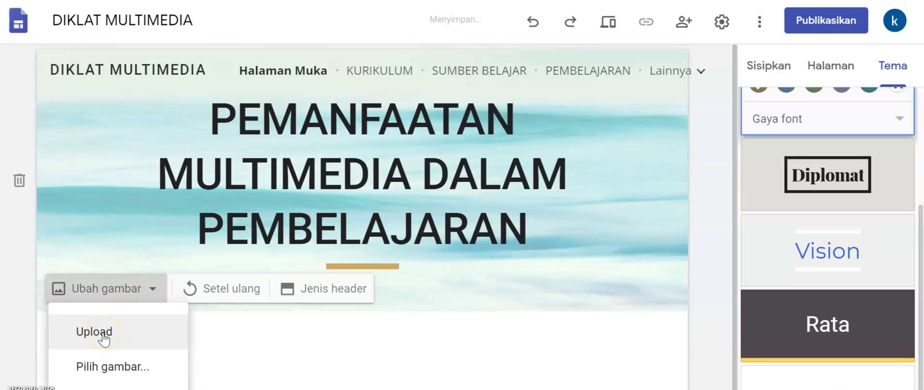
click(104, 336)
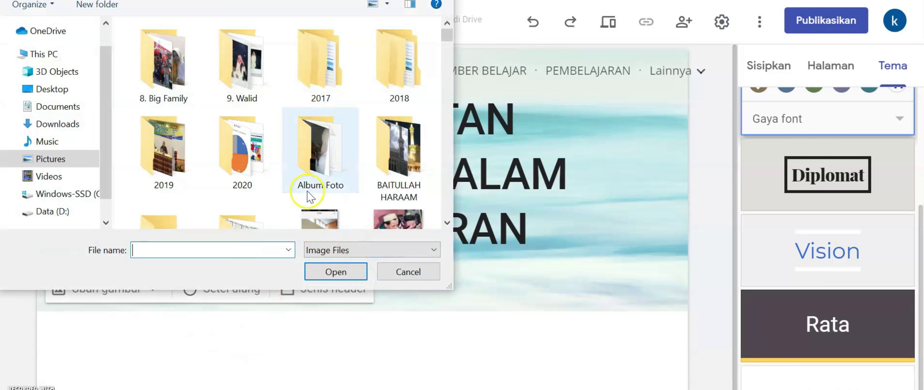
scroll(308, 189, down, 5)
scroll(299, 154, up, 1)
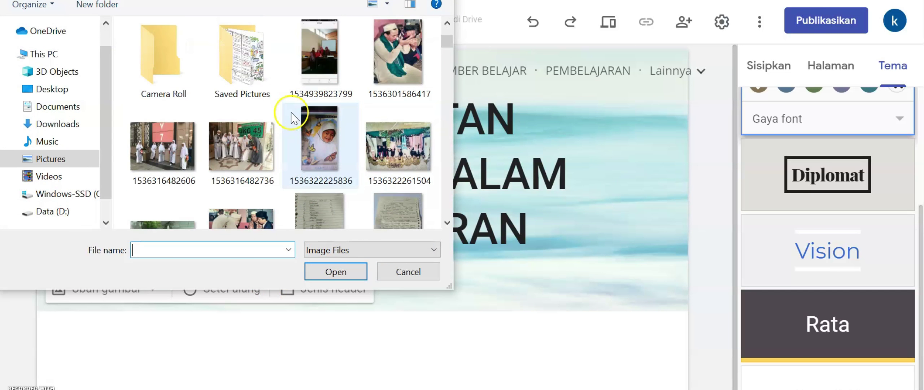
double_click(232, 62)
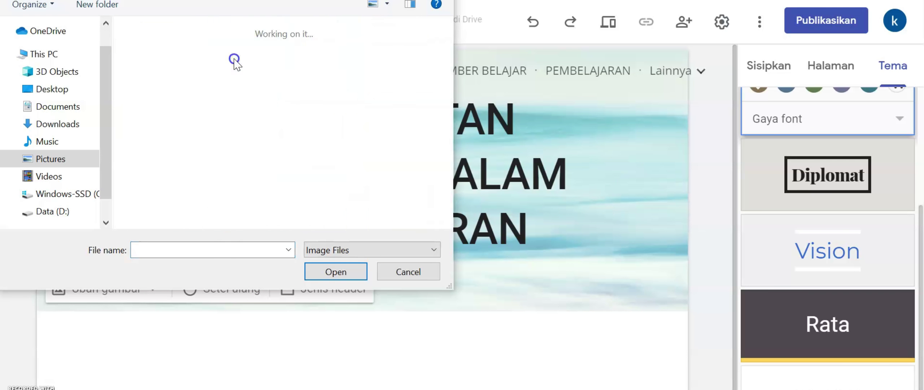
click(243, 246)
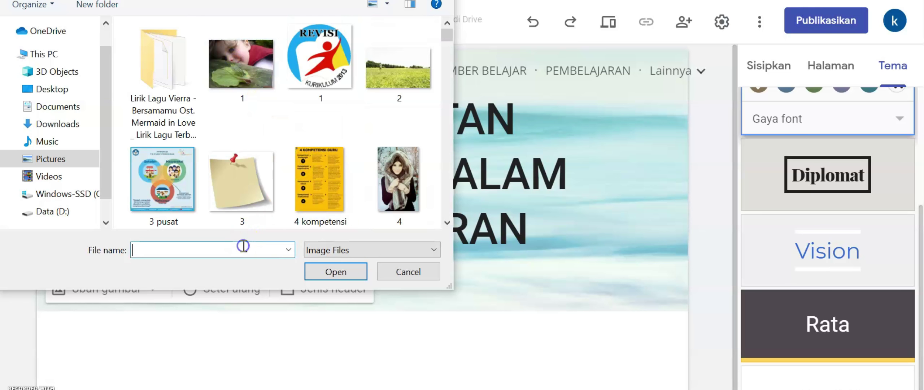
text(KO)
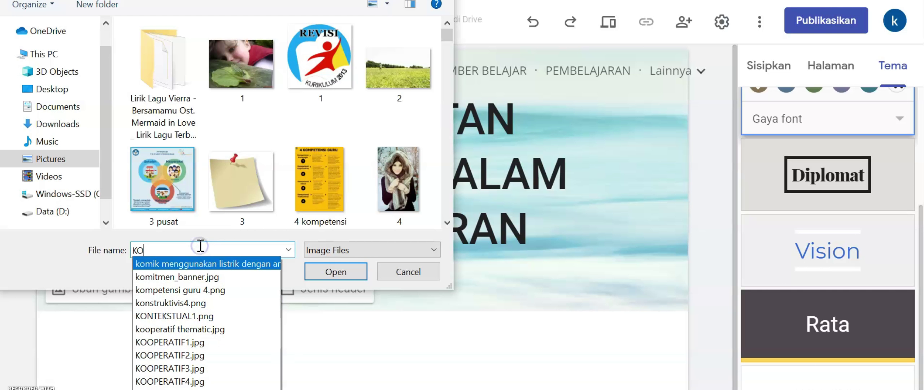
key(BackSpace)
key(BackSpace)
text(IC)
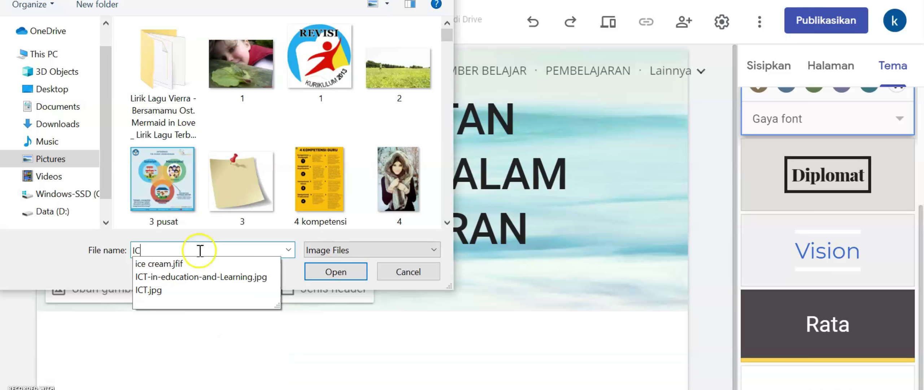
click(167, 289)
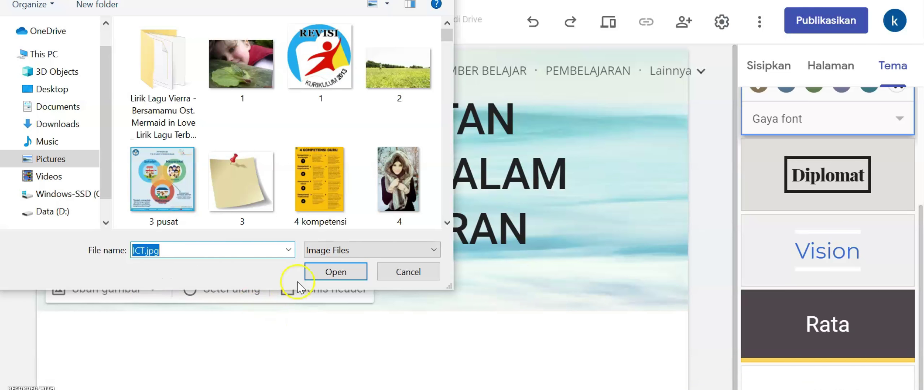
click(315, 274)
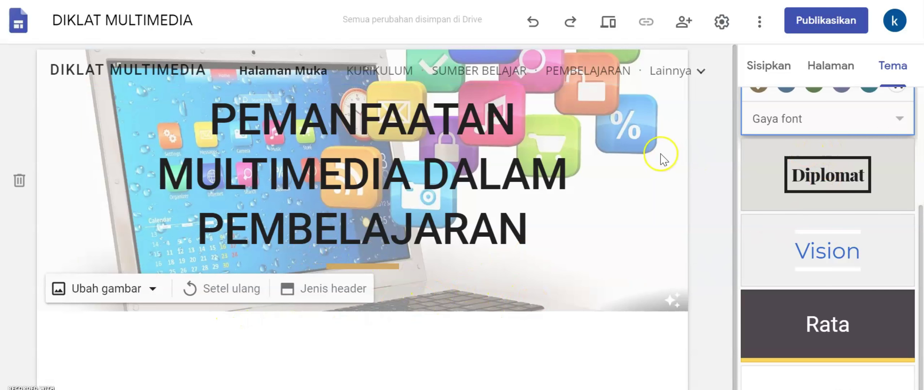
Check the headers of the KURIKULUM and SUMBER BELAJAR pages and return to Halaman Muka
click(375, 69)
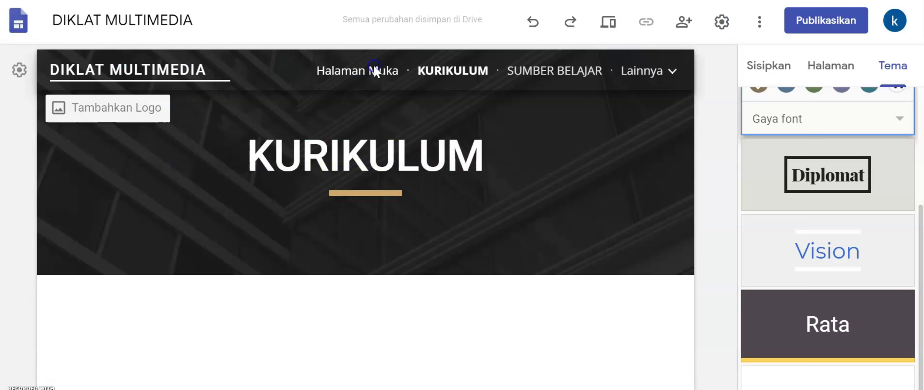
click(537, 72)
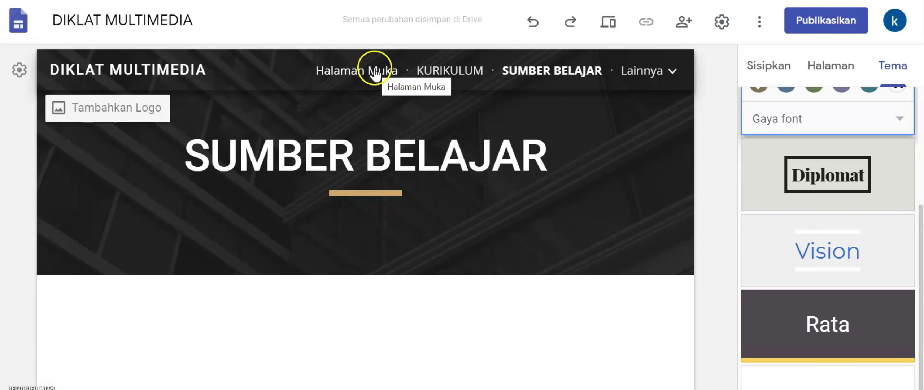
click(400, 82)
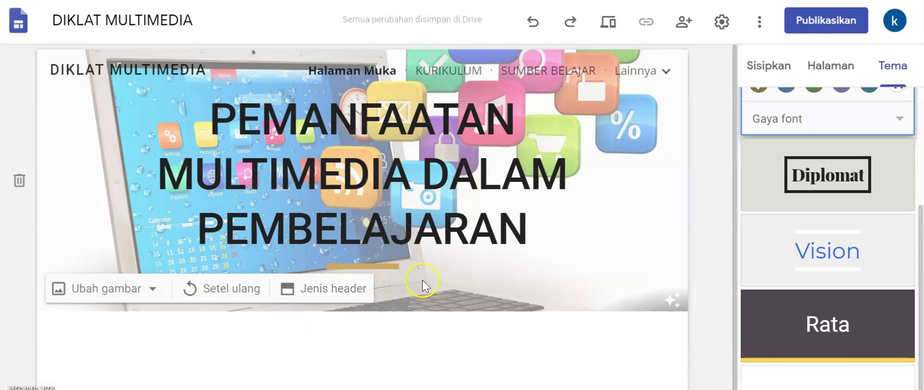
Insert the layout with one image beside a heading and text below the home page header
click(771, 62)
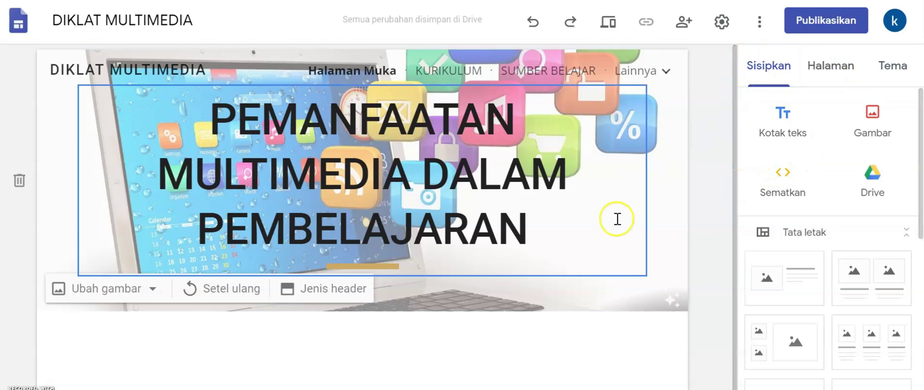
scroll(594, 247, down, 1)
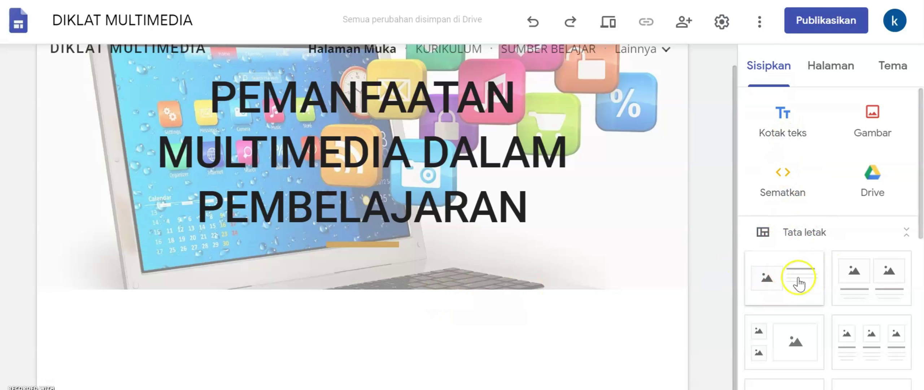
scroll(862, 271, down, 3)
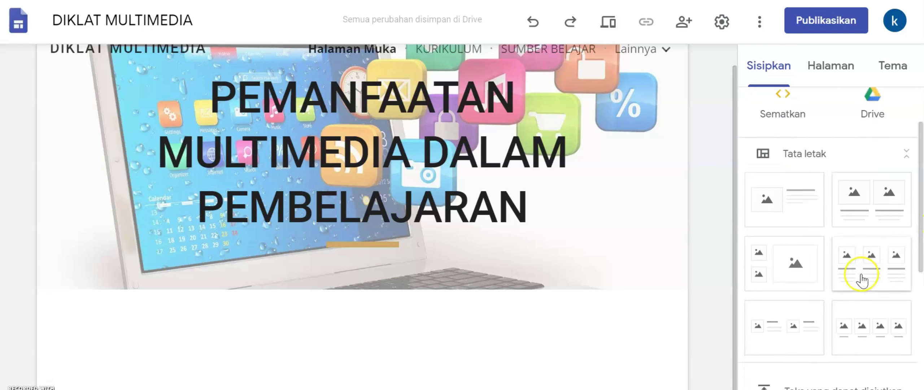
scroll(862, 281, up, 1)
scroll(861, 281, down, 2)
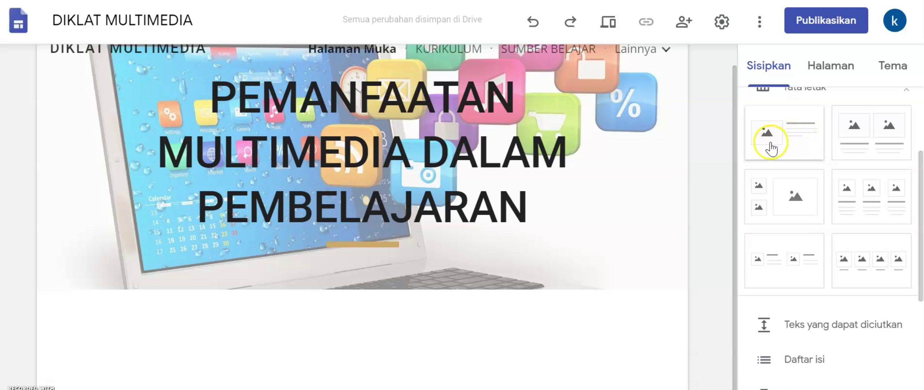
click(802, 149)
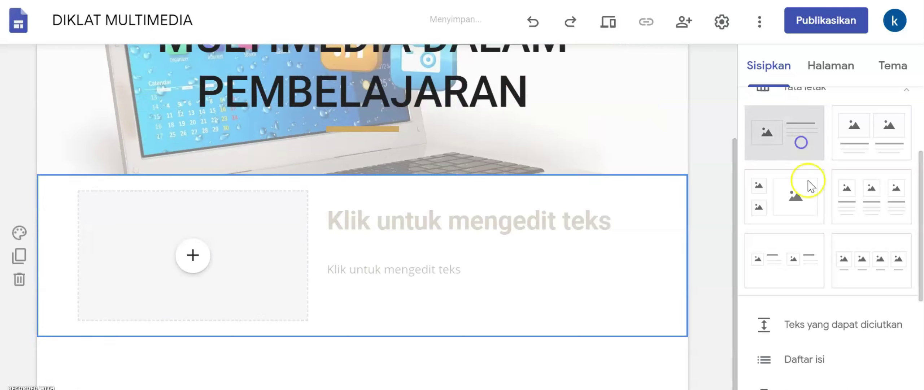
scroll(282, 231, up, 2)
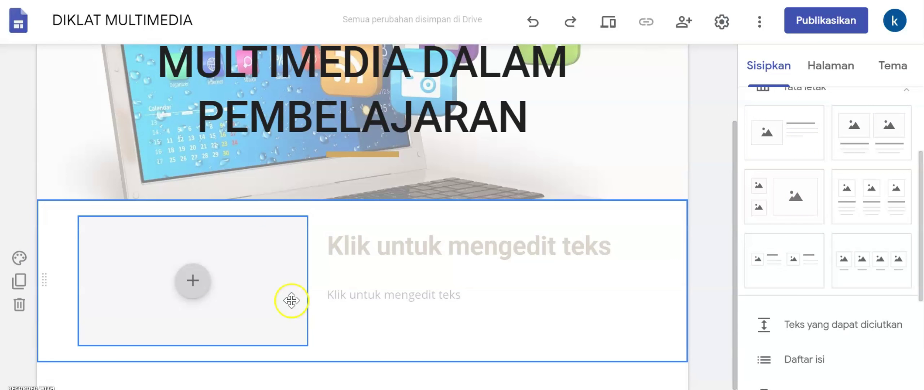
scroll(292, 300, up, 3)
scroll(292, 325, down, 4)
scroll(294, 324, up, 4)
scroll(299, 294, down, 4)
scroll(302, 294, up, 2)
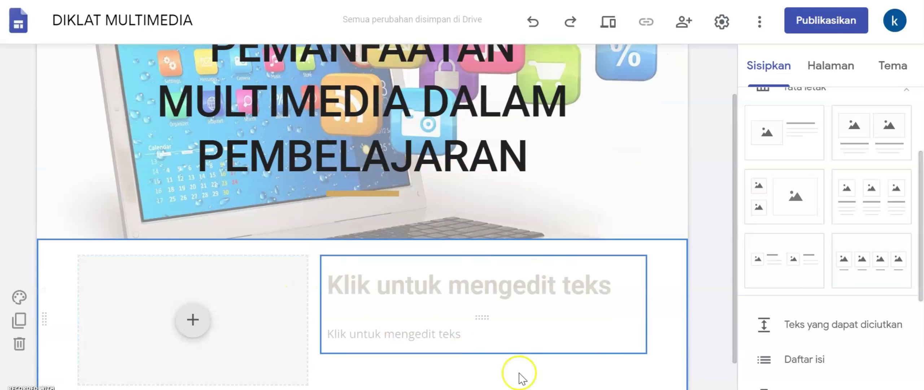
Switch to the Word document, review the planned site map diagram, and return to the site in the browser
key(alt+Tab)
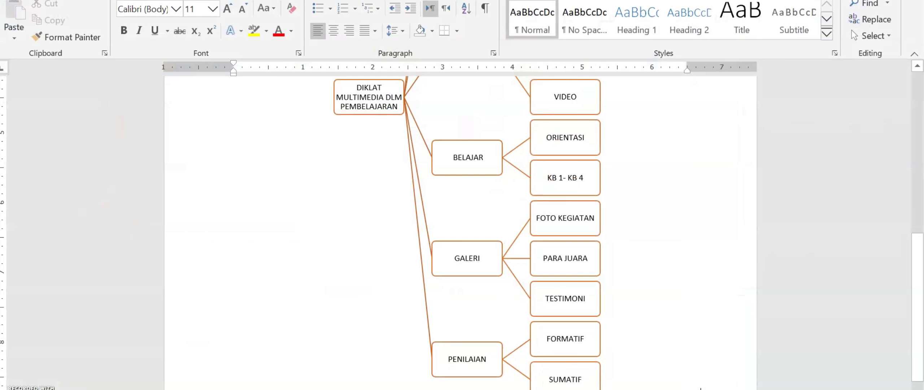
scroll(630, 303, up, 5)
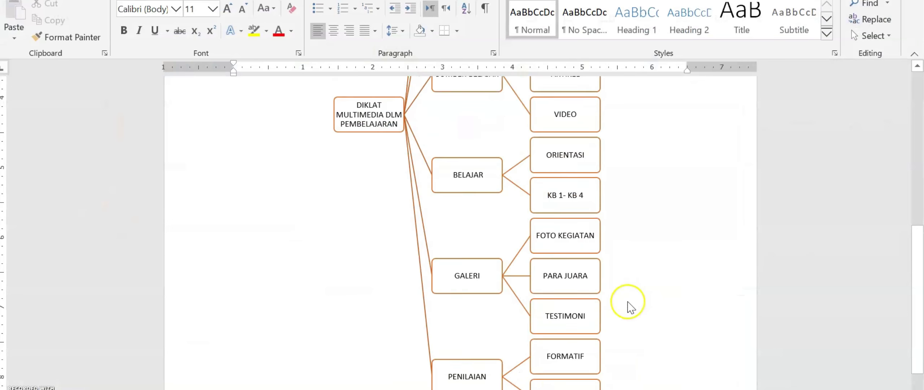
scroll(648, 293, up, 3)
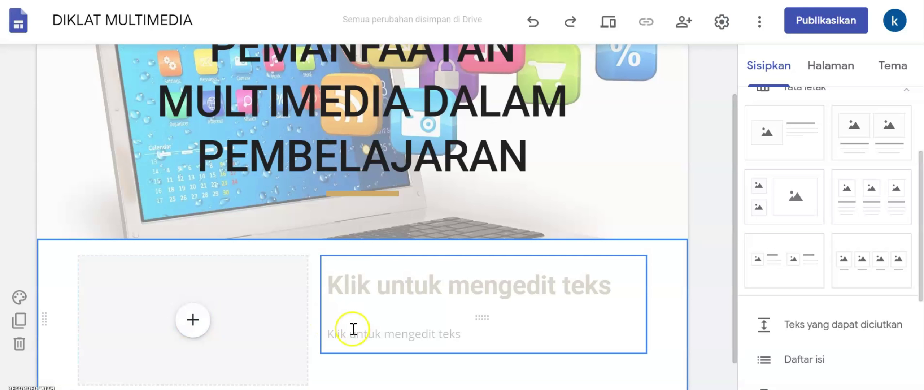
Examine the image sources offered for the empty image placeholder (URL, Google image search, Foto and Google Drive), then close the image picker
click(191, 319)
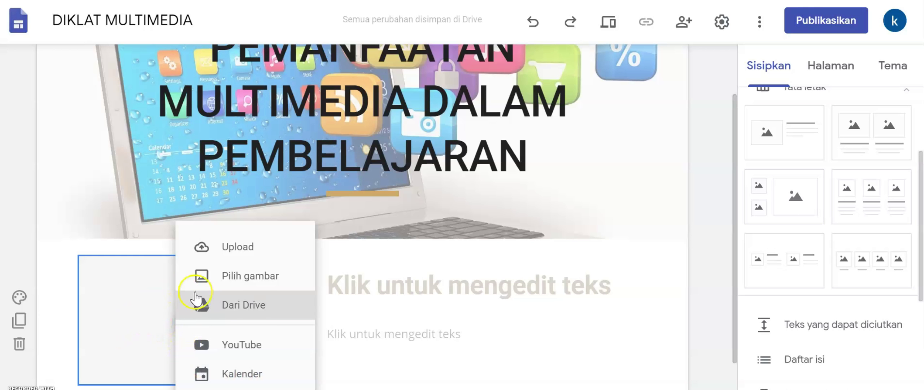
click(244, 277)
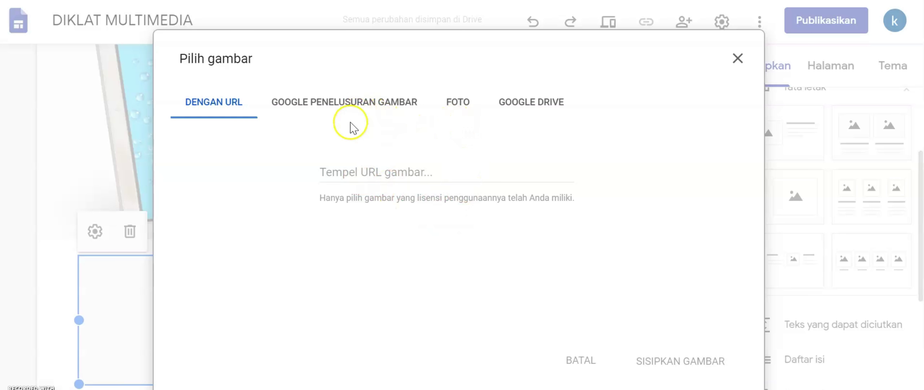
click(366, 172)
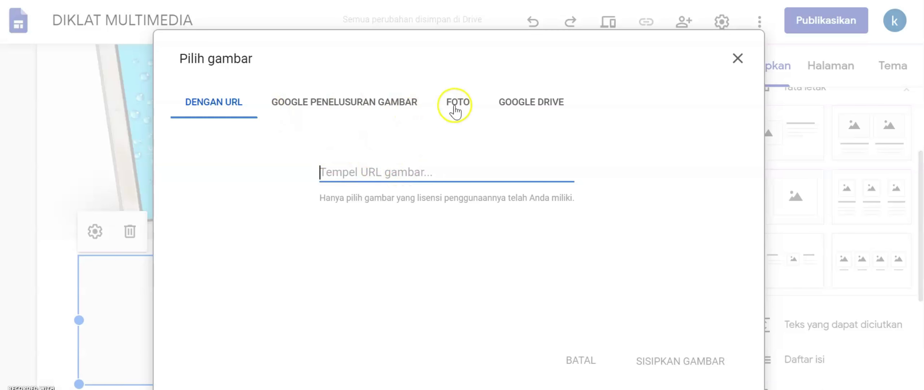
click(457, 108)
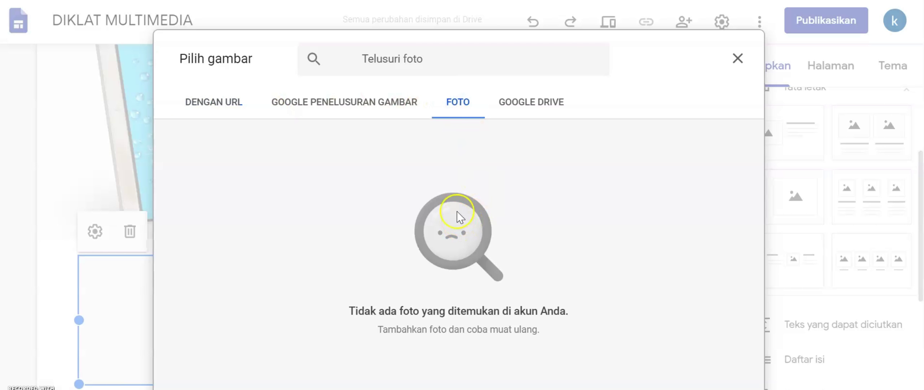
click(551, 108)
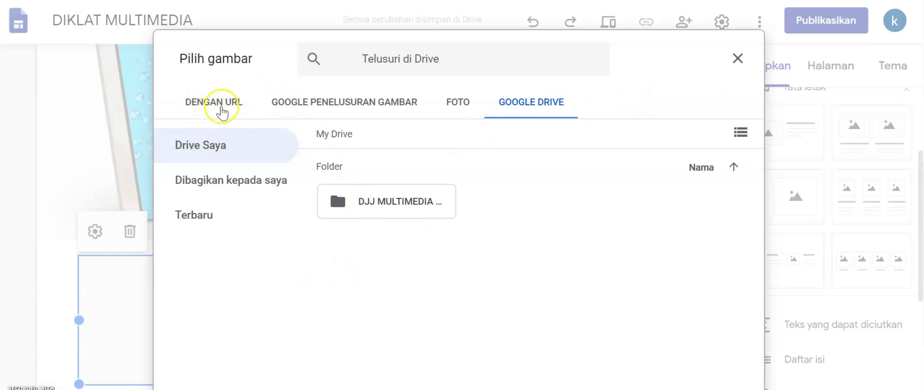
click(218, 105)
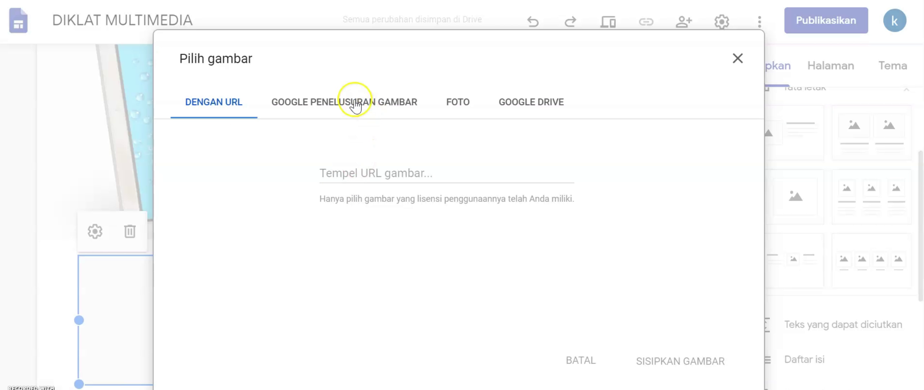
click(354, 102)
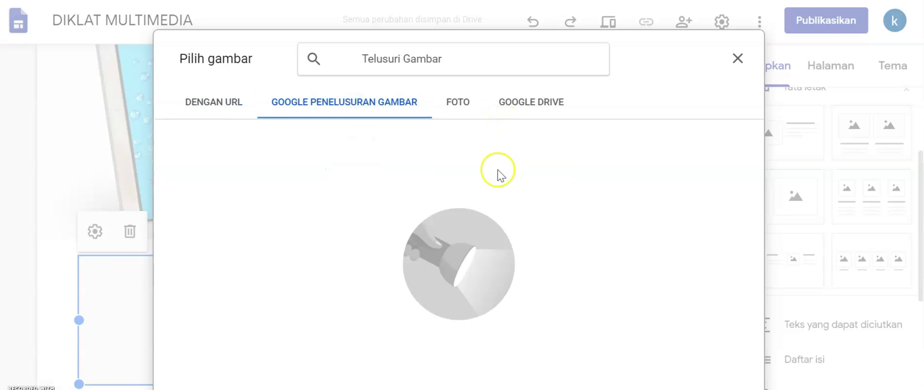
click(473, 58)
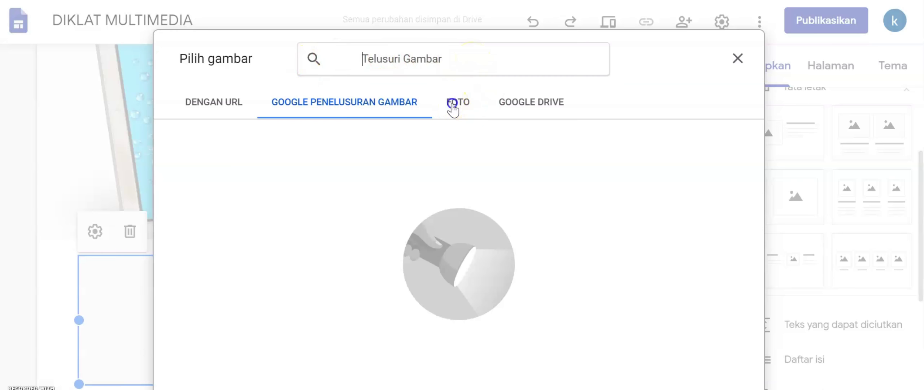
click(455, 106)
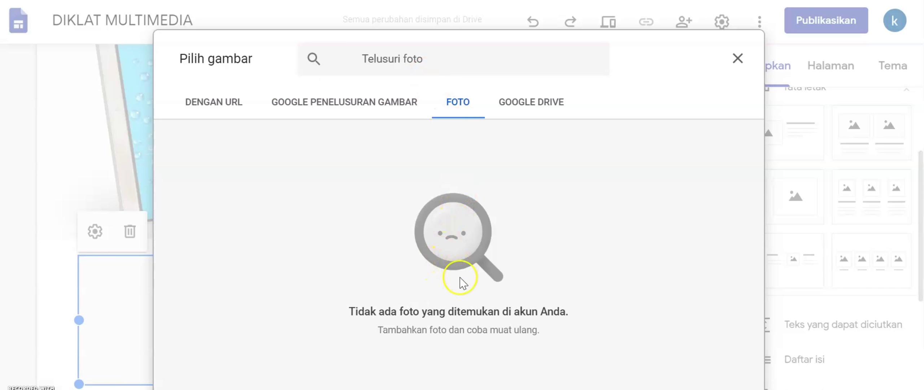
click(510, 110)
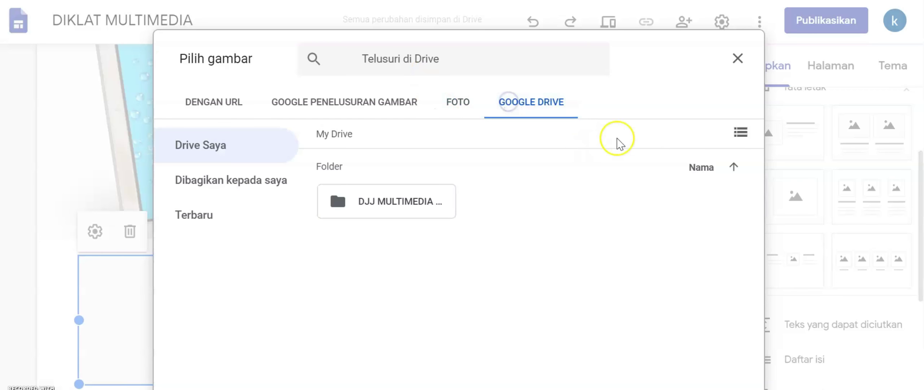
click(739, 61)
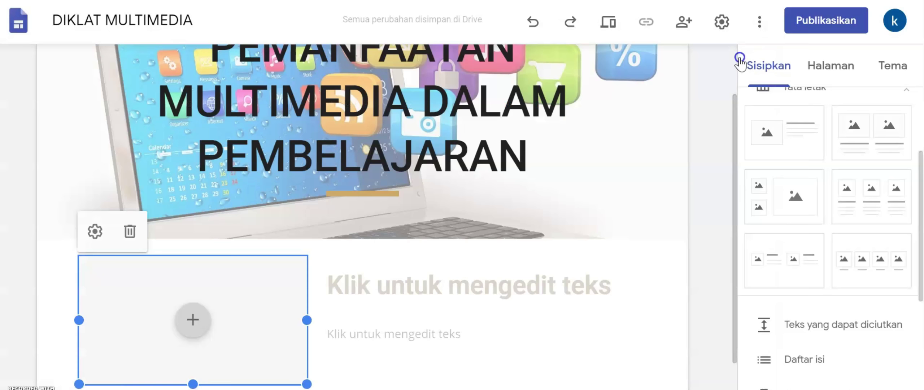
Upload IMG-20200123-WA0009 from the Q folder in Documents into the image placeholder below the home page header
click(193, 321)
click(233, 244)
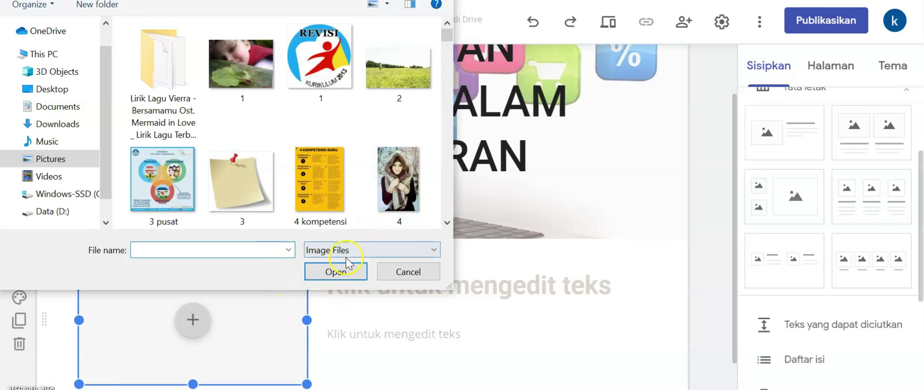
click(58, 106)
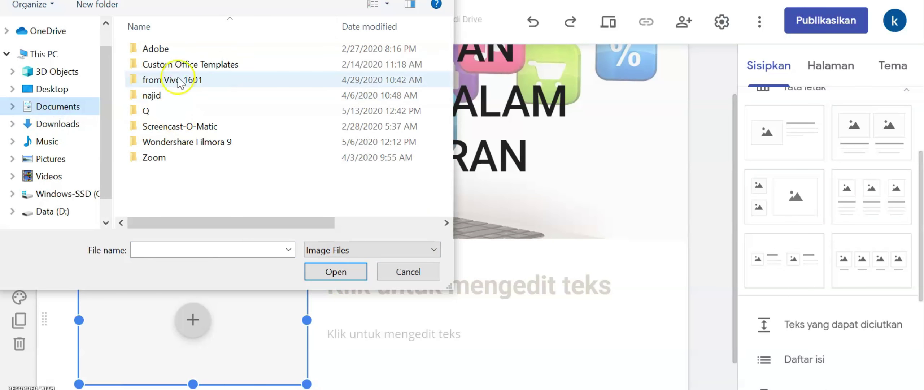
double_click(148, 111)
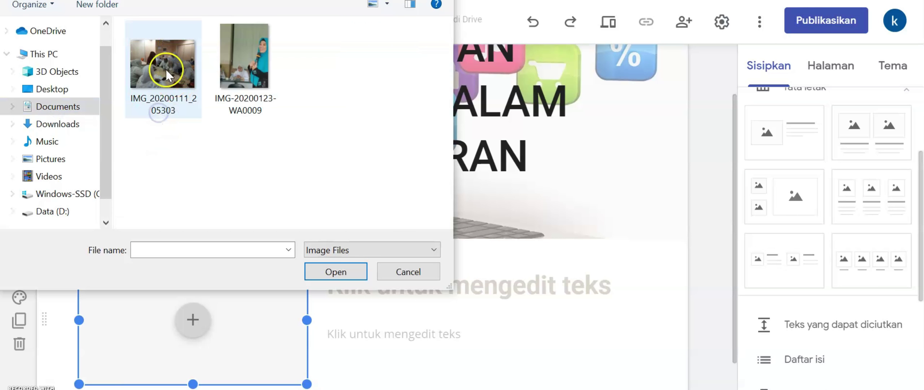
click(159, 115)
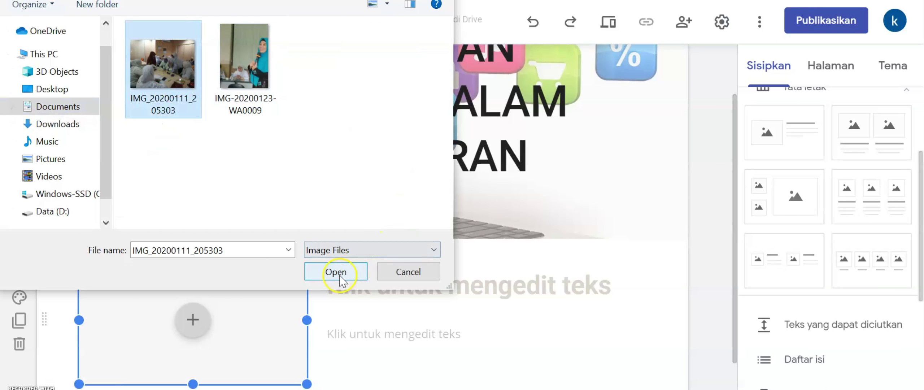
click(226, 63)
click(333, 278)
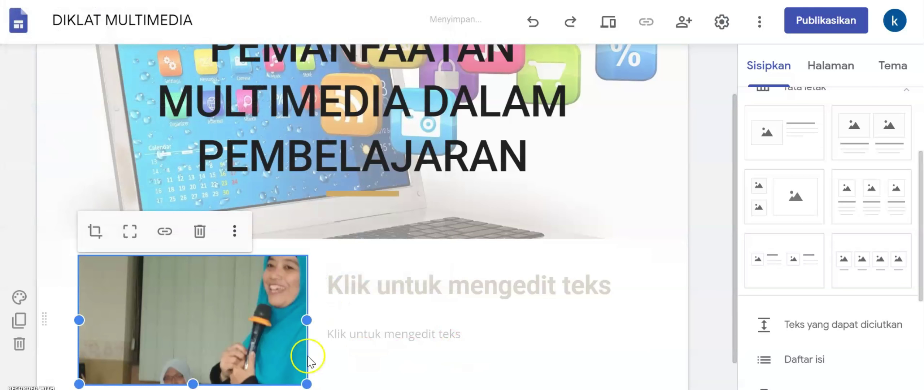
drag(269, 339, 264, 371)
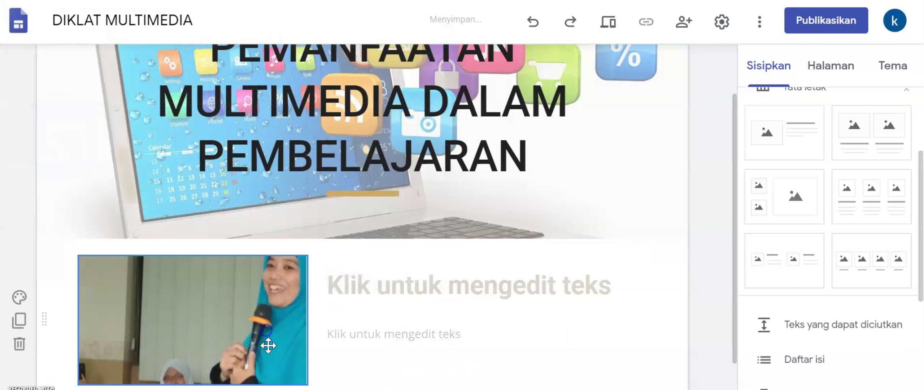
Enter the heading "DIKLAT MEDIA PEMBELAJARAN BERBASIS MULTIMEDIA BAGI GURU SMP/MTs" beside the uploaded photo
click(497, 345)
click(466, 278)
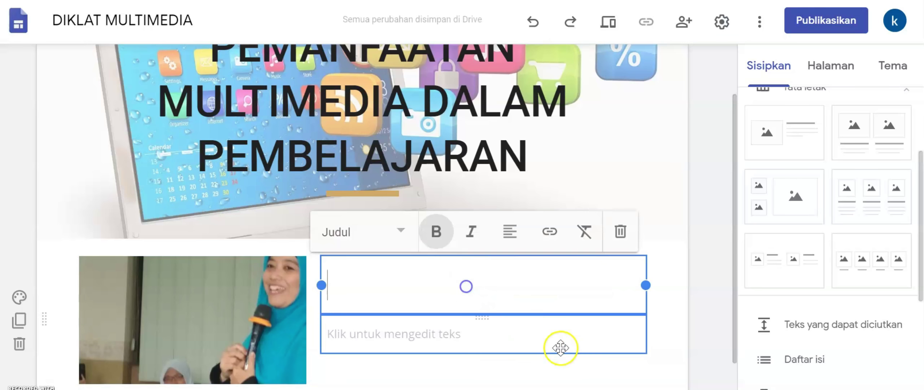
text(DIKLAT M)
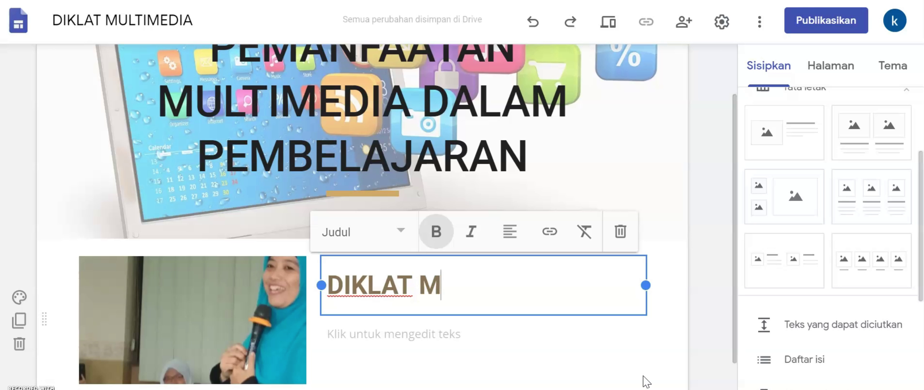
text(ULTIMEDIA)
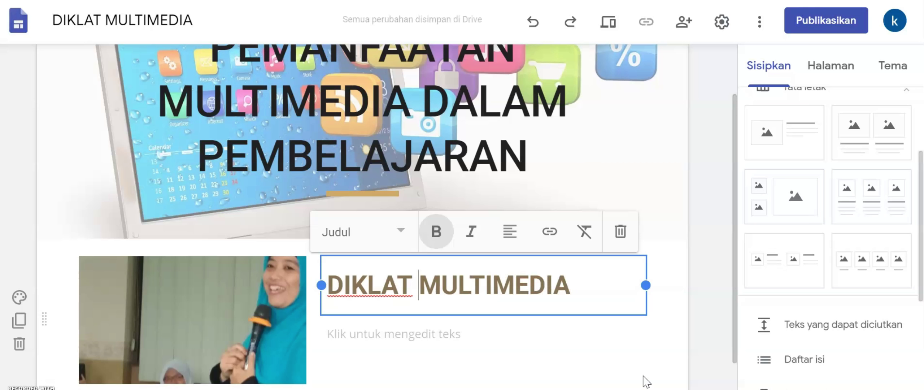
text(MEDIA )
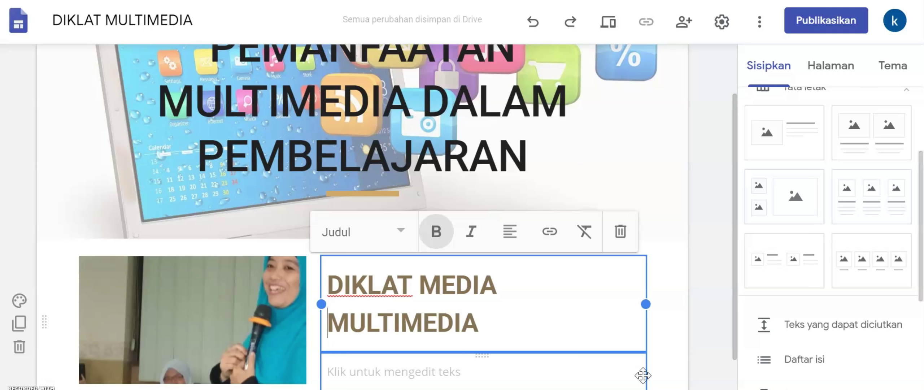
text(PEMBELAJARAN )
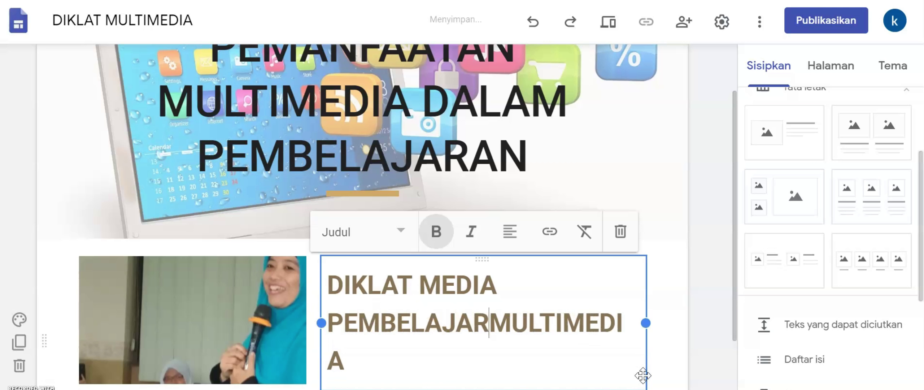
text(BERBASIS)
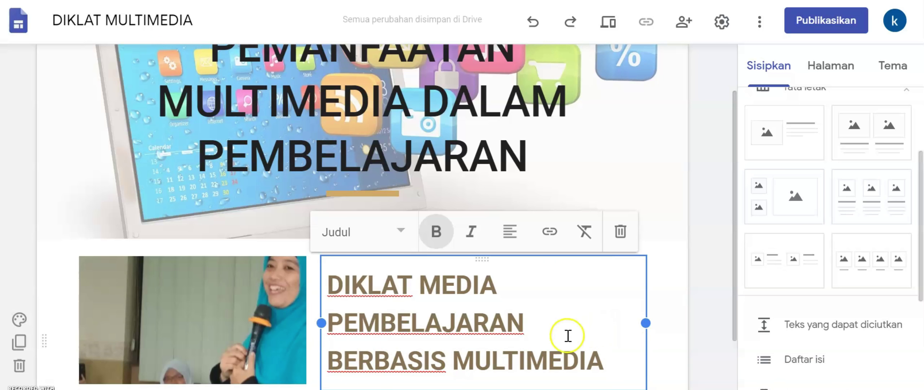
click(605, 361)
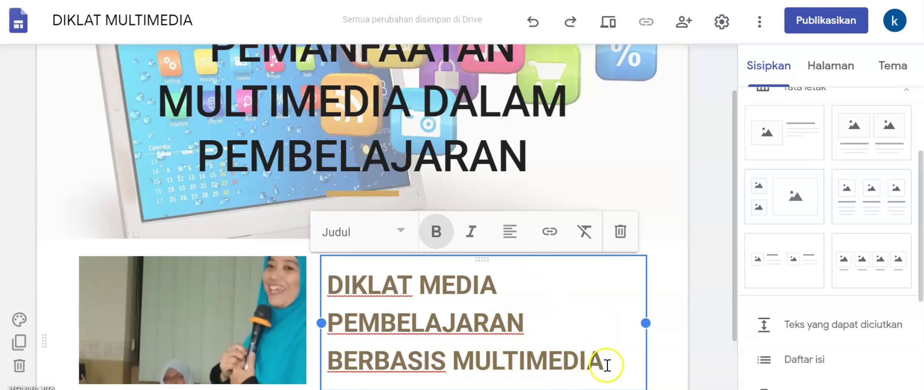
text(BAGI GURU SMP/MT)
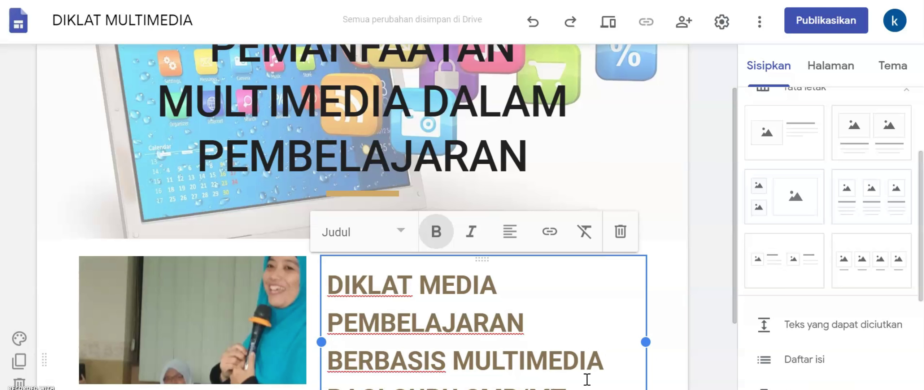
text(S)
drag(646, 342, 676, 341)
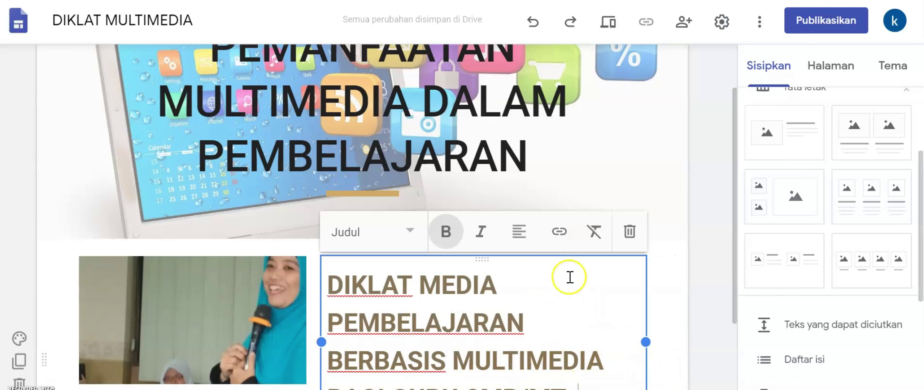
Enter the description "Diklat ini merupakan salah satu diklat berbasis e-learning yang diselenggarakan oleh Balai Diklat Keagamaan jakarta." in the empty text below the heading
scroll(569, 284, down, 2)
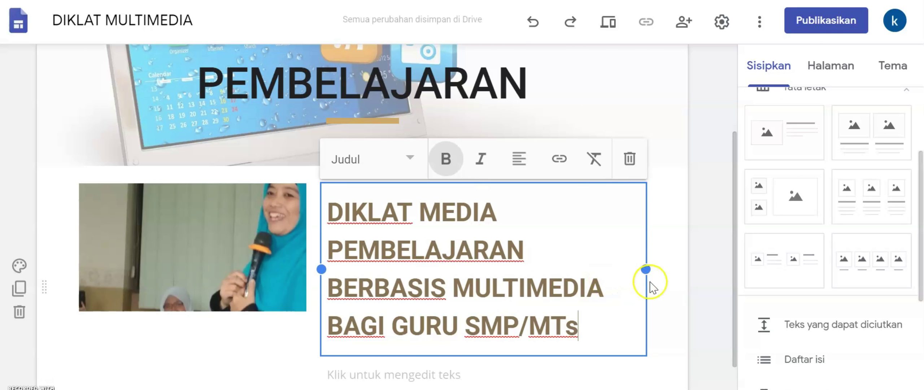
scroll(654, 330, down, 3)
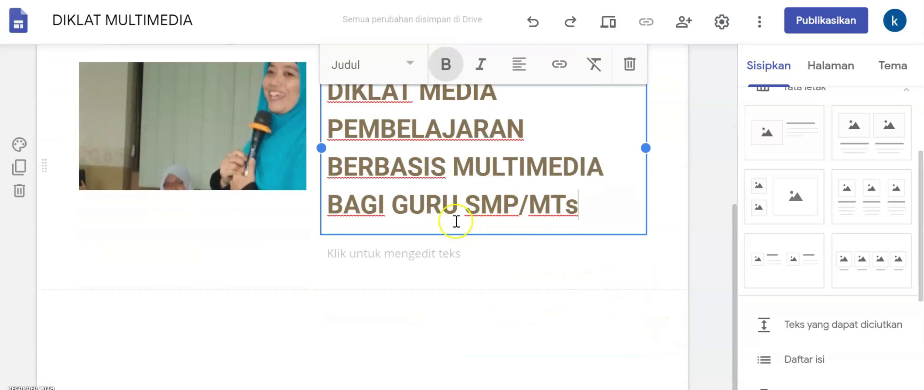
scroll(459, 223, up, 2)
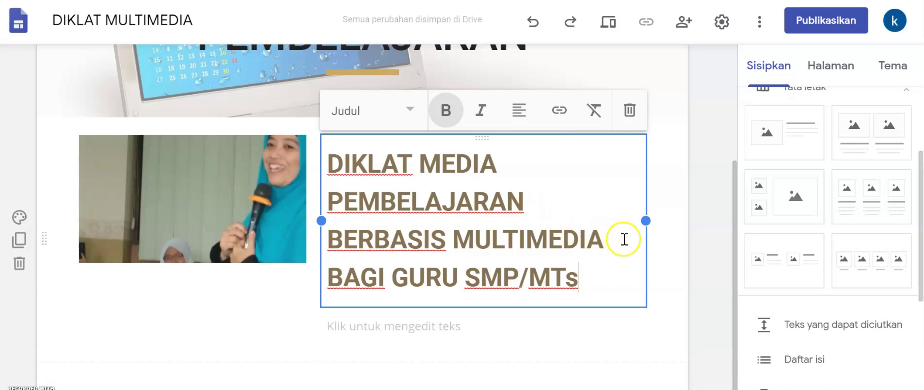
click(392, 323)
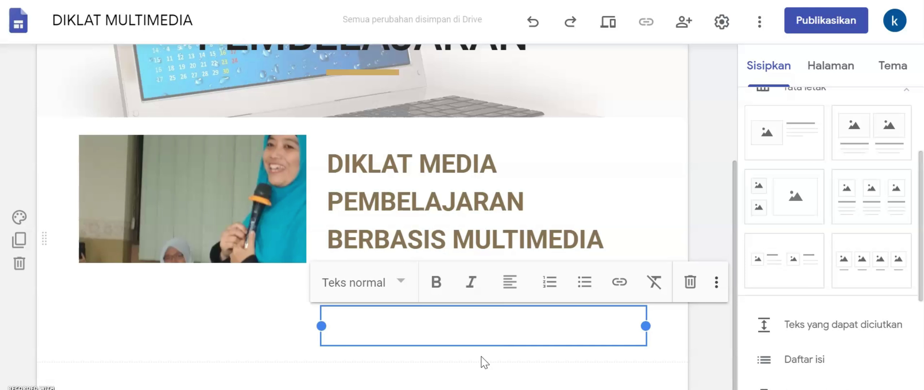
click(449, 342)
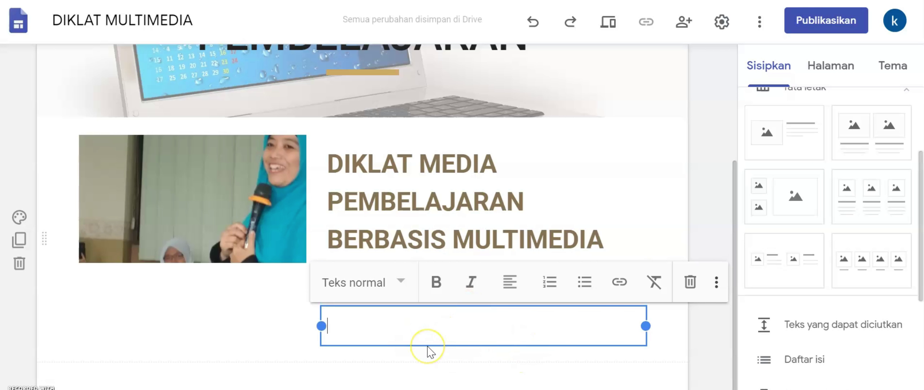
text(dikl)
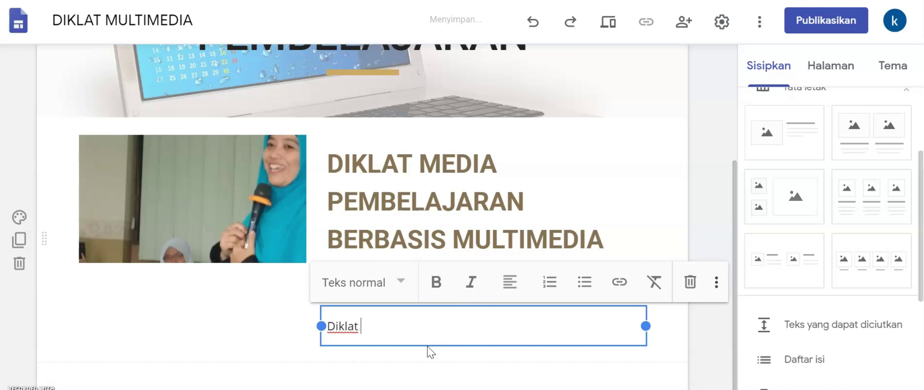
text( ini merupakan salah satu)
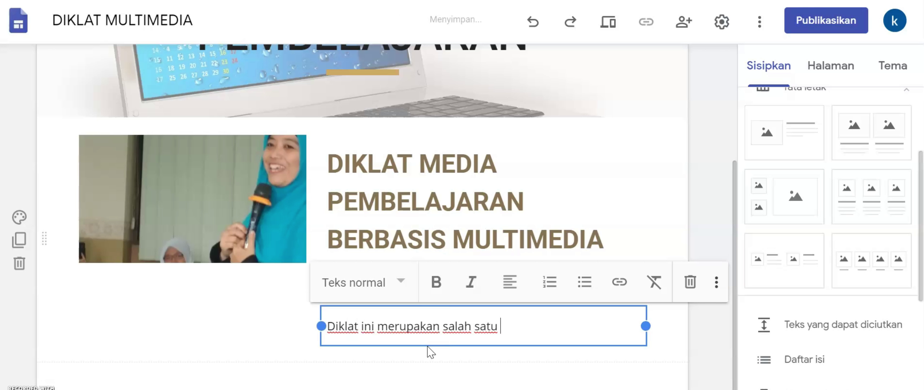
text( diklat berbasi)
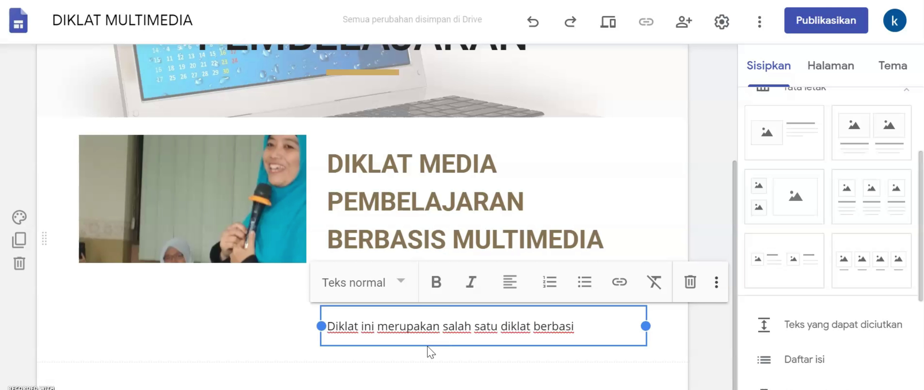
text(s e-learning)
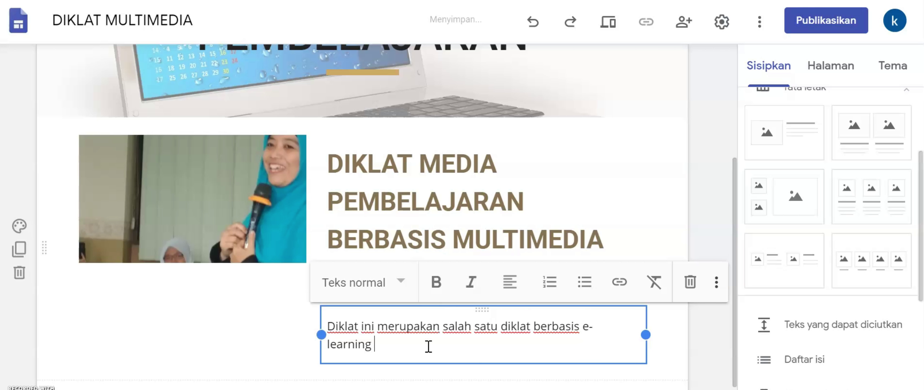
text( yang diselenggarakan oleh Balai Dikla)
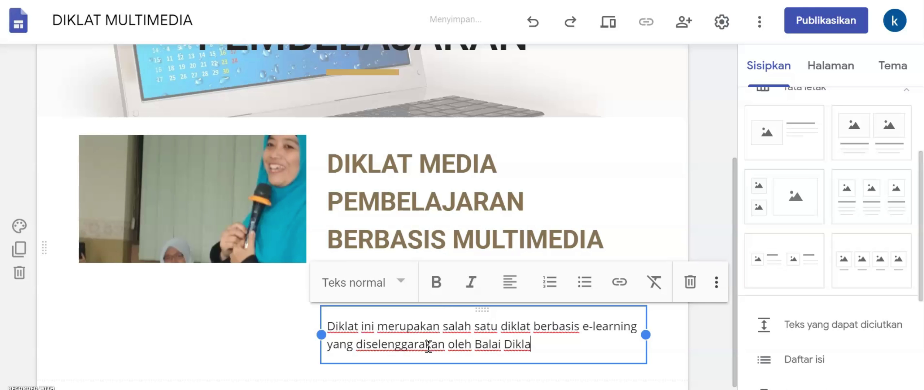
text(t Keagamaan)
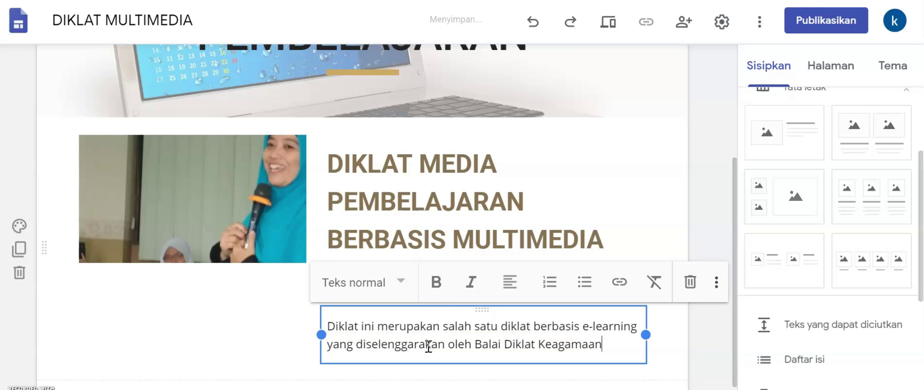
text( jakart)
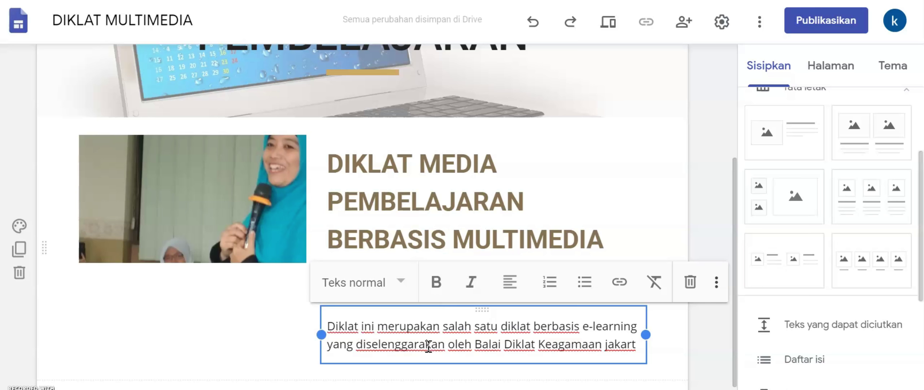
text(a.)
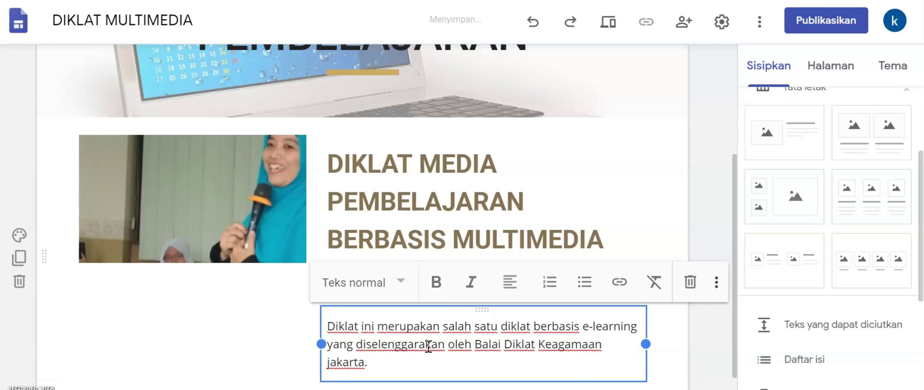
Capitalize the place name at the end of the description to "Jakarta" and leave the text box
key(Home)
key(Delete)
click(380, 364)
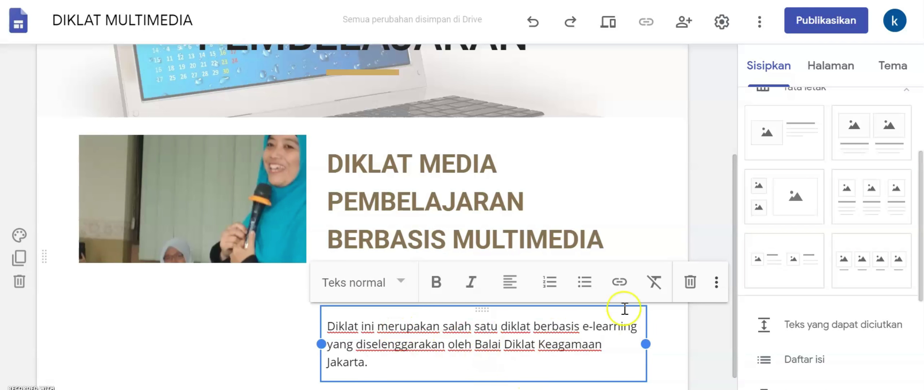
click(672, 327)
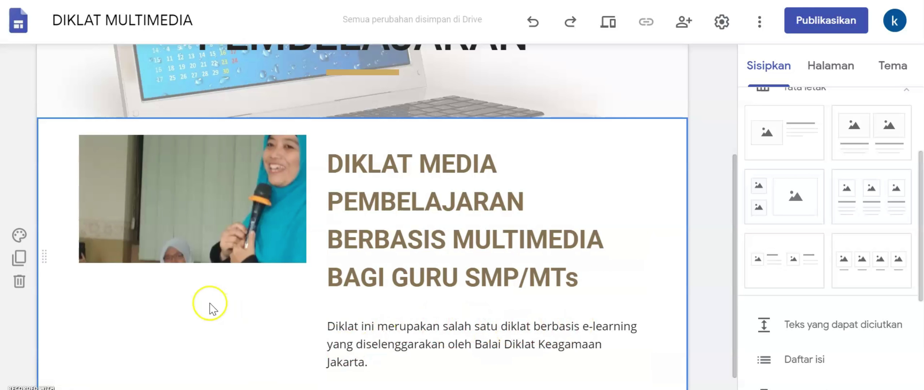
Add a new section below the description using the layout with two small images, each with text beside it
scroll(479, 305, down, 2)
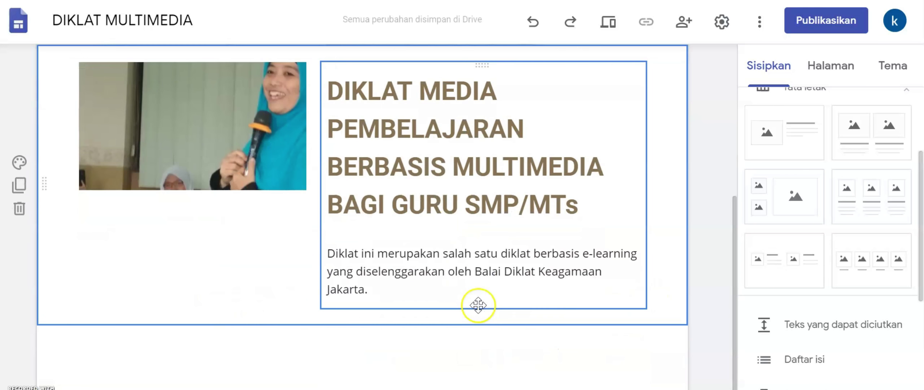
scroll(479, 305, down, 1)
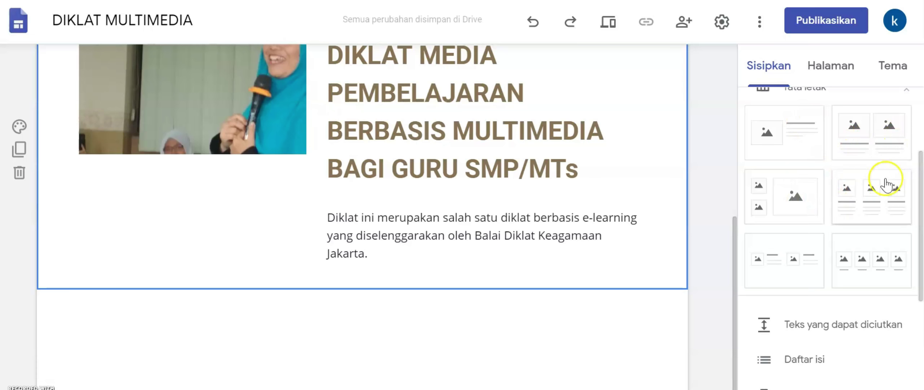
click(787, 279)
scroll(577, 235, up, 7)
scroll(577, 235, down, 8)
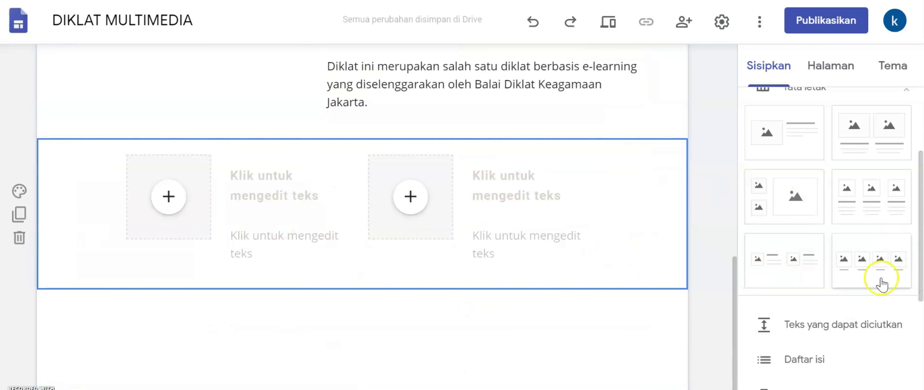
Upload IMG_20200111_205303 into the new section's first image placeholder and widen the photo to about twice its width
click(169, 196)
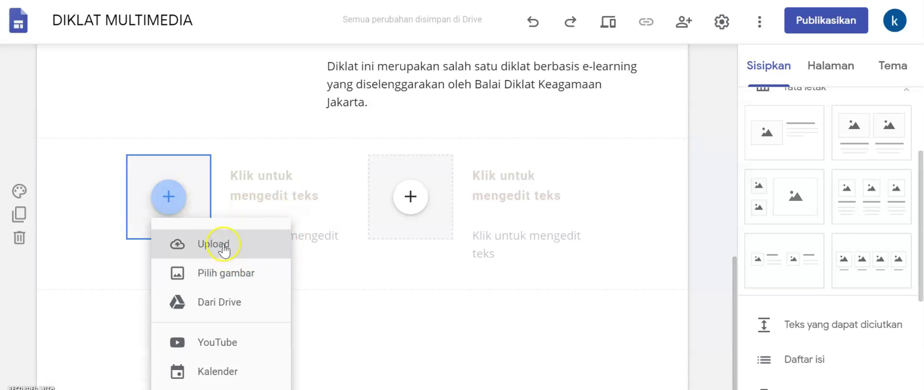
click(223, 249)
click(151, 65)
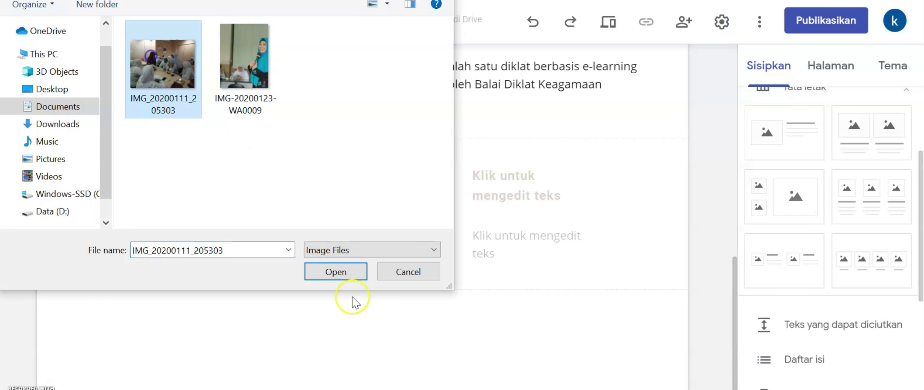
click(325, 272)
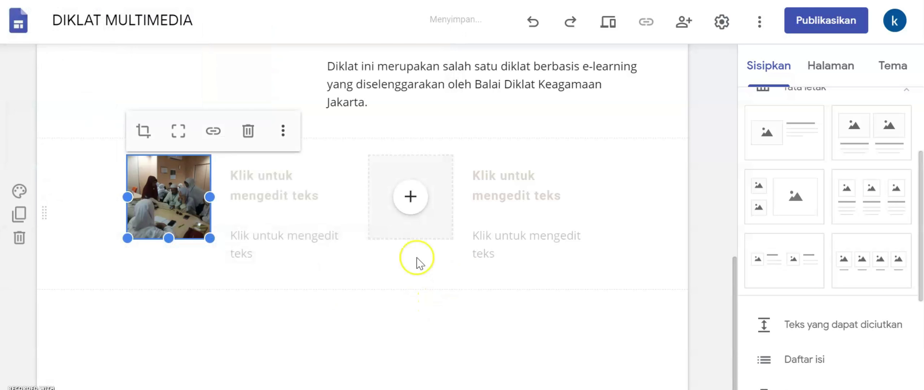
click(410, 197)
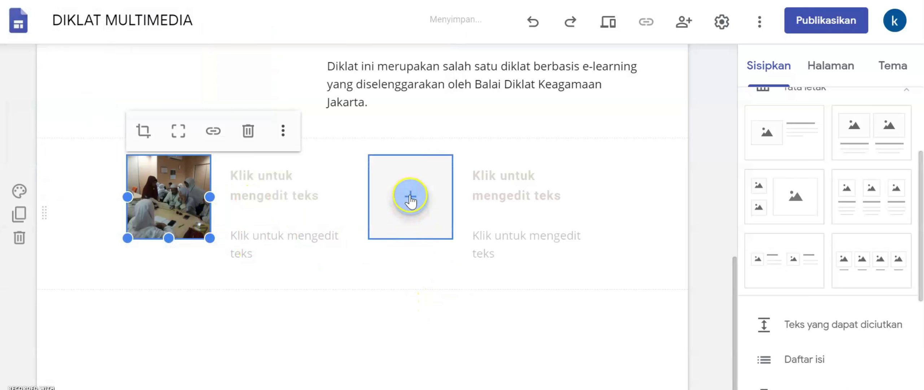
drag(209, 198, 307, 234)
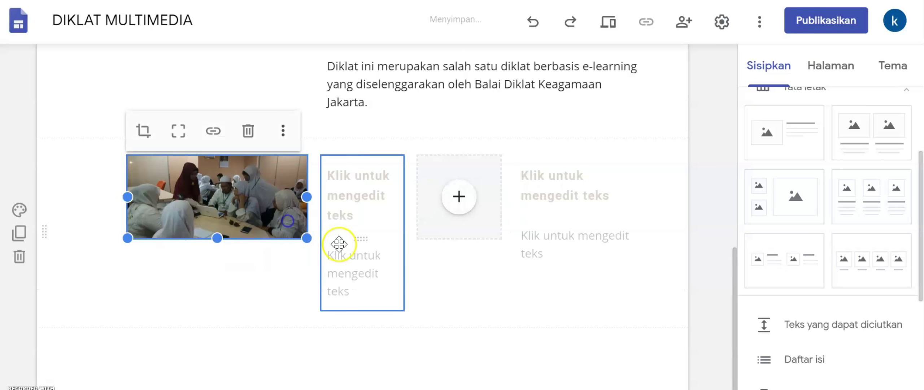
Enter the subheading "Pembelajaran secara tatap muka" beside the widened group photo
click(358, 197)
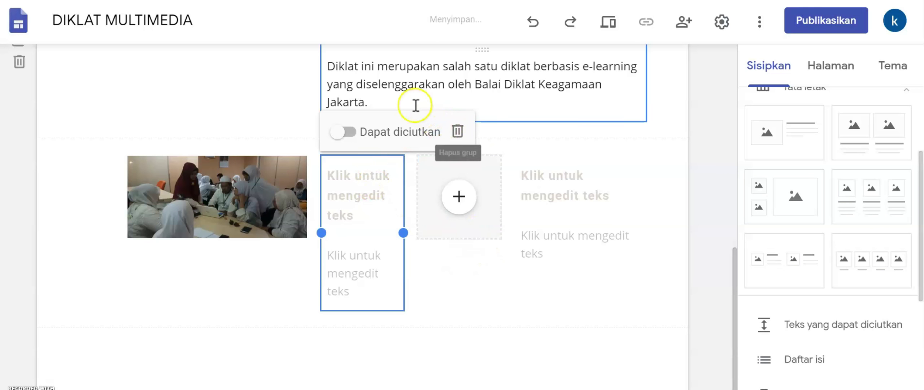
click(372, 180)
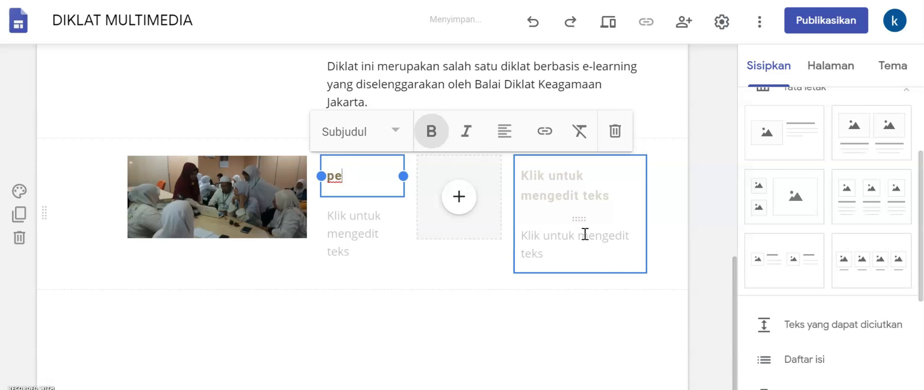
text(Pembelaja)
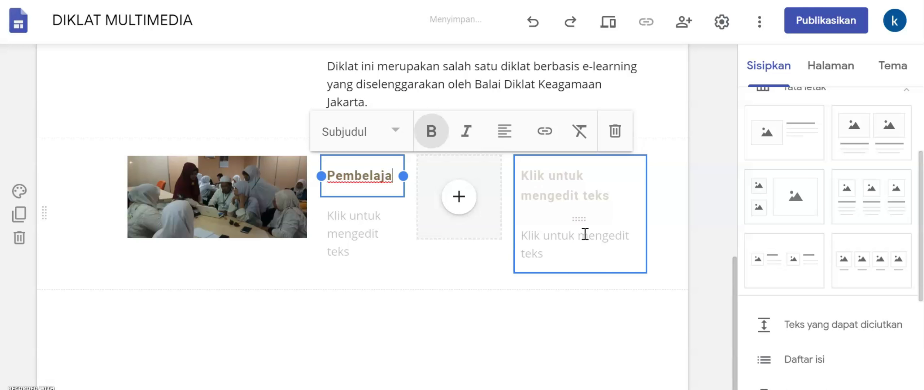
text(ran se)
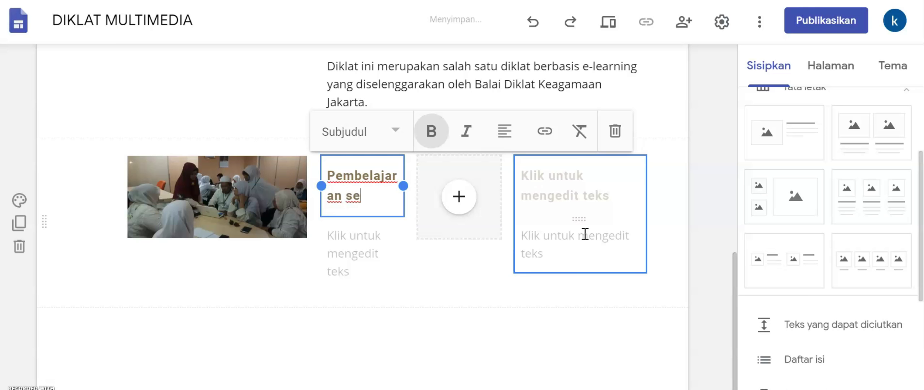
text(cara tatap muka)
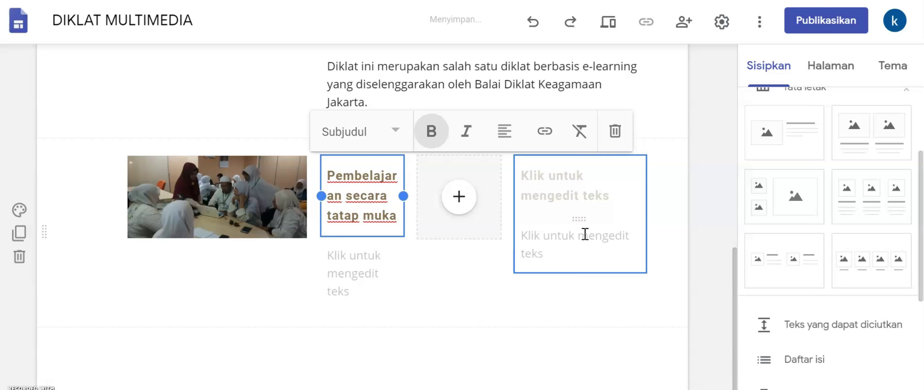
Try to widen the text box of the subheading beside the group photo
click(430, 276)
click(391, 195)
drag(403, 196, 415, 202)
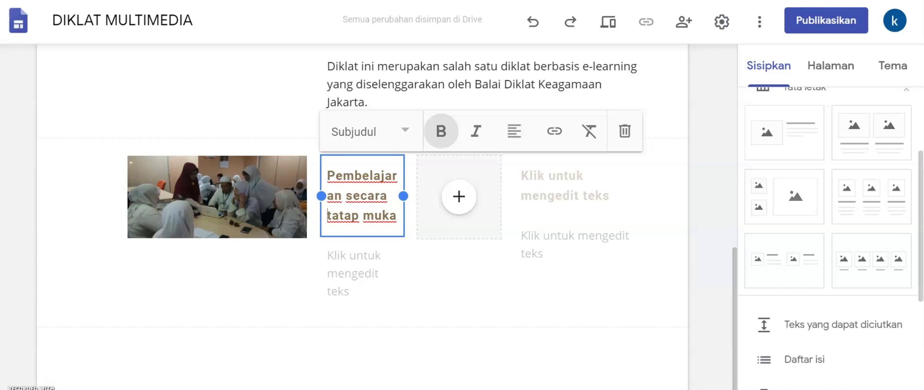
click(458, 197)
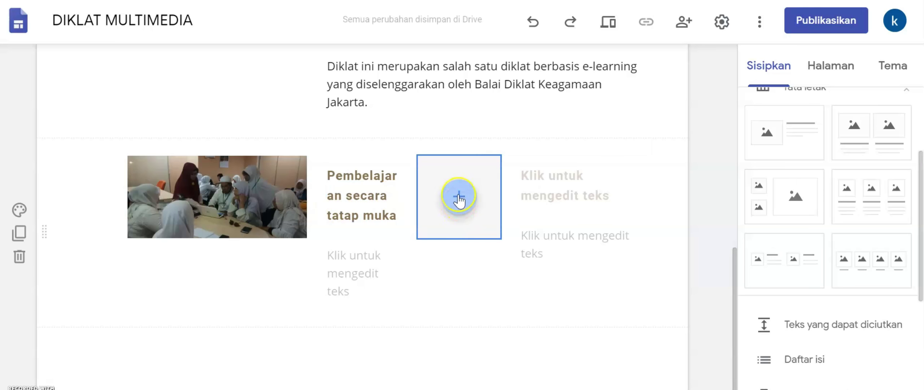
click(475, 206)
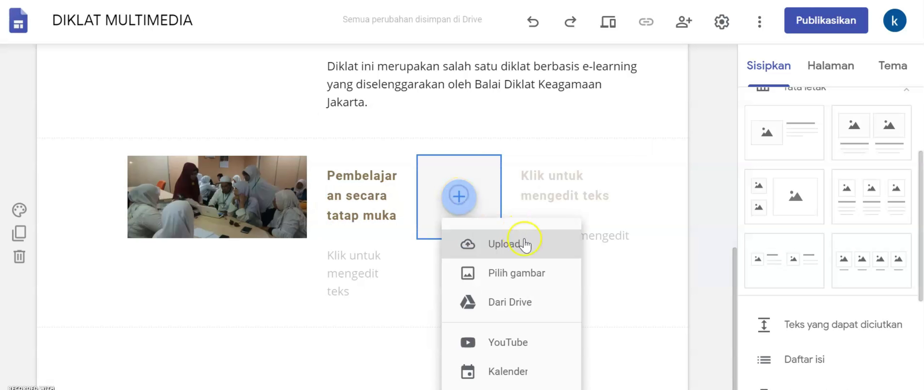
click(523, 242)
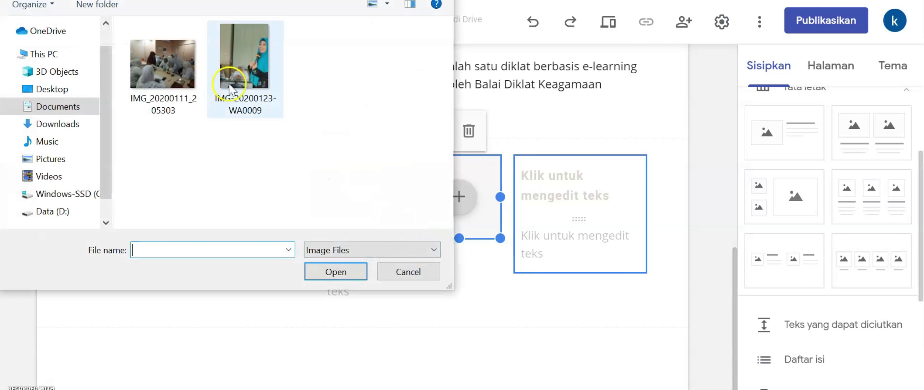
click(436, 255)
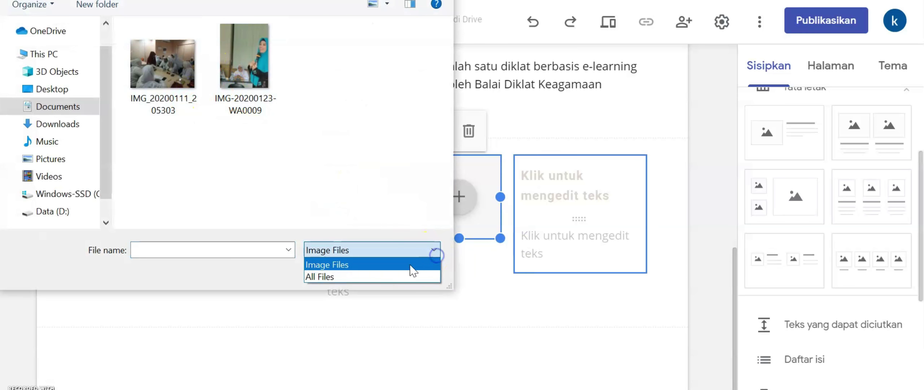
click(397, 275)
click(313, 48)
click(336, 273)
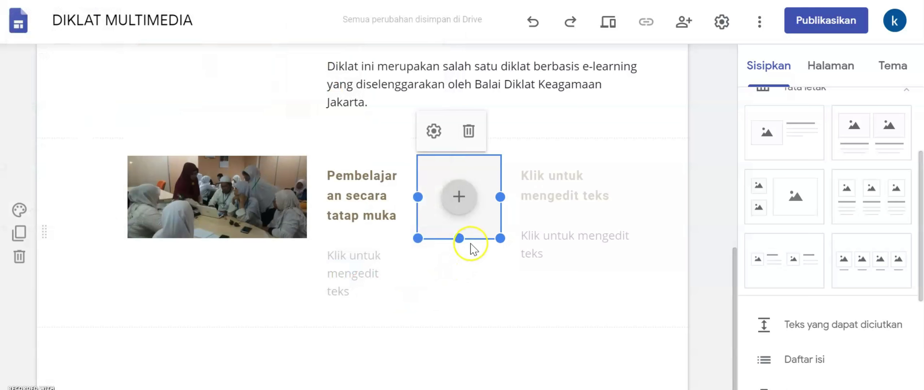
Search YouTube for the presenter's name and insert "Pengantar KB 3 DJJ Media Pembelajaran berbasis multimedia" into the second image placeholder
click(459, 197)
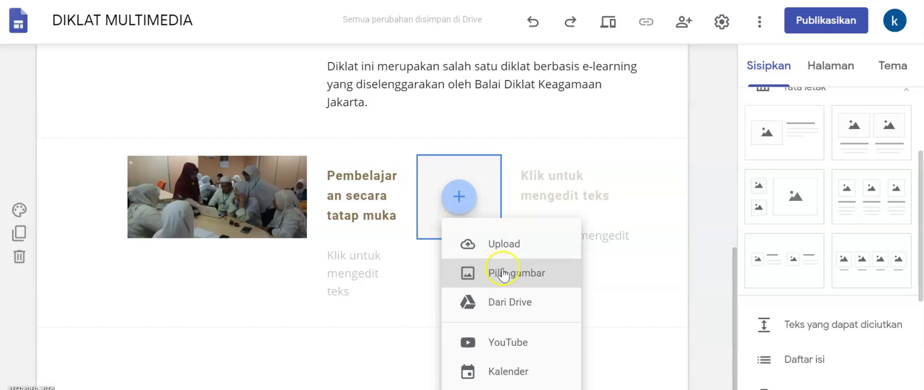
click(461, 207)
click(460, 201)
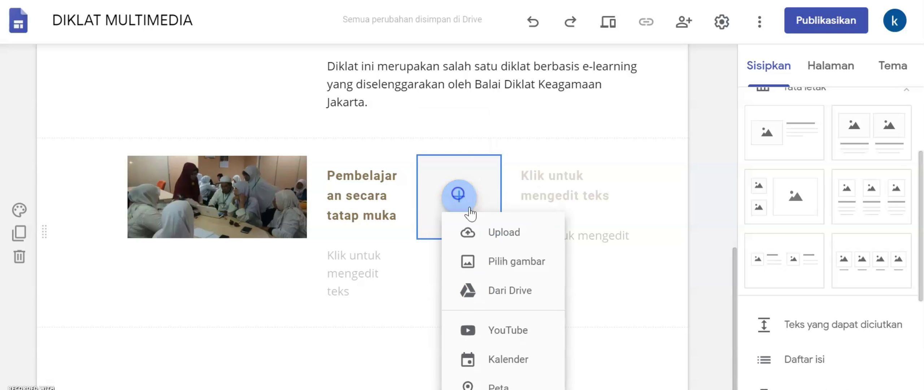
click(494, 347)
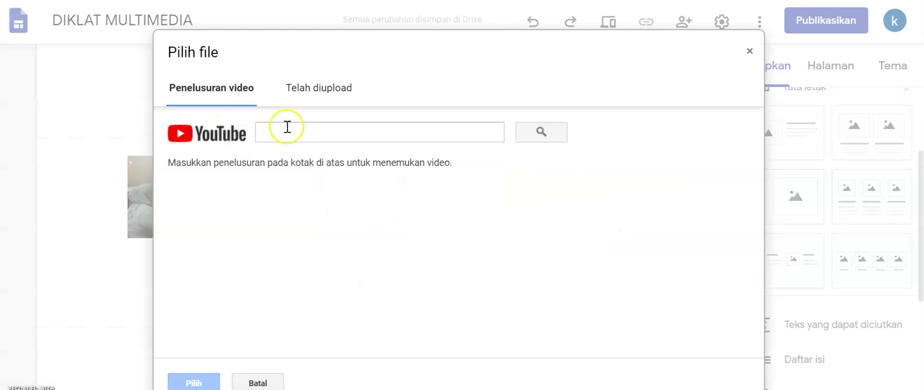
click(286, 131)
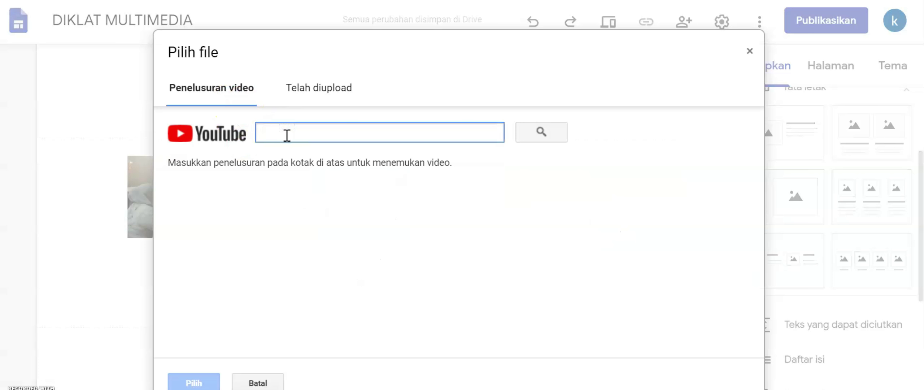
text(hana)
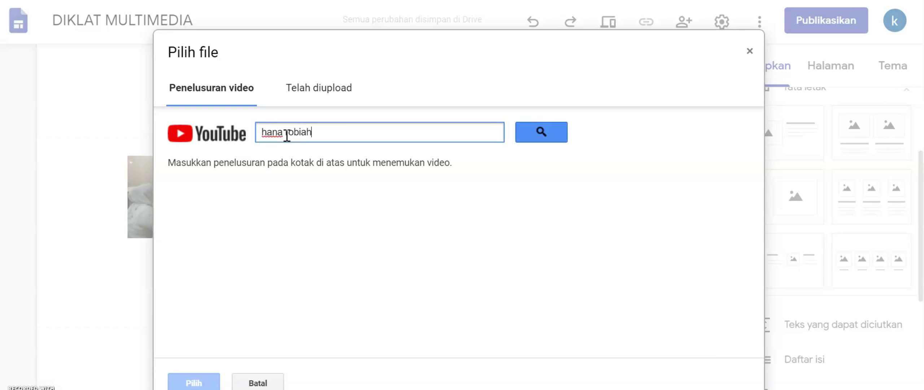
text( robiah)
click(540, 131)
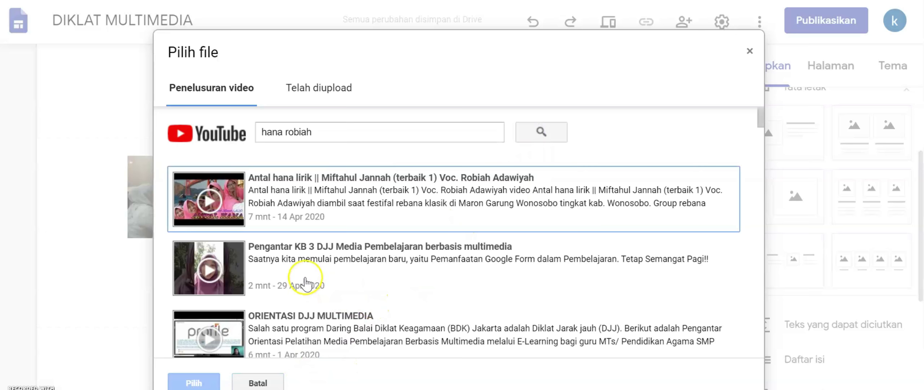
click(210, 270)
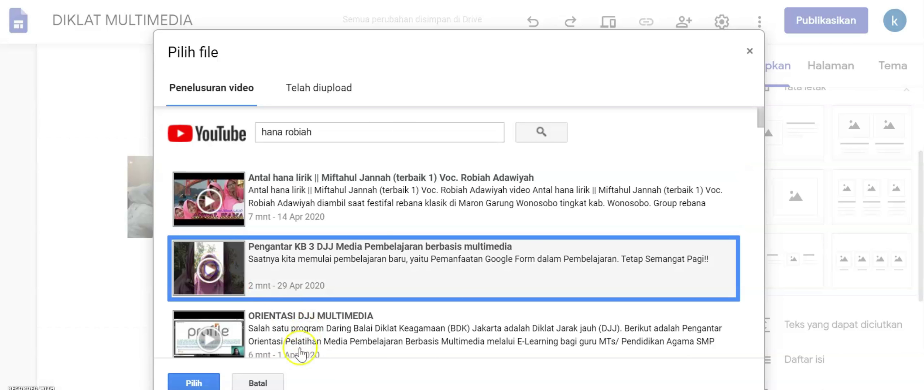
click(195, 383)
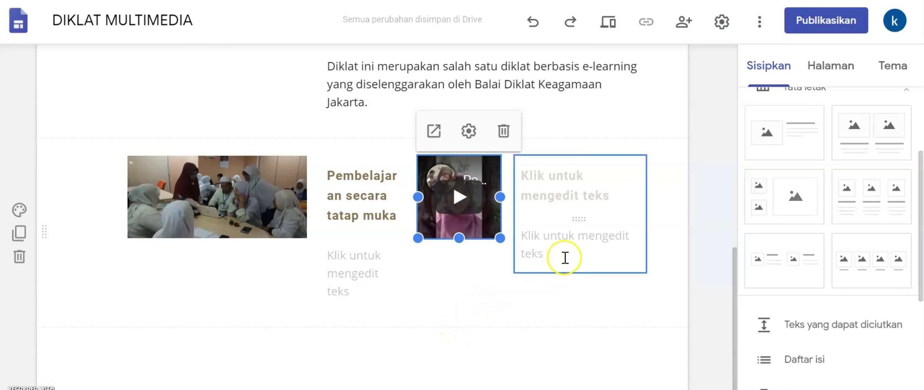
Enter the subheading "Pembelajaran non-tatap muka" beside the YouTube video
click(585, 187)
text(pembel)
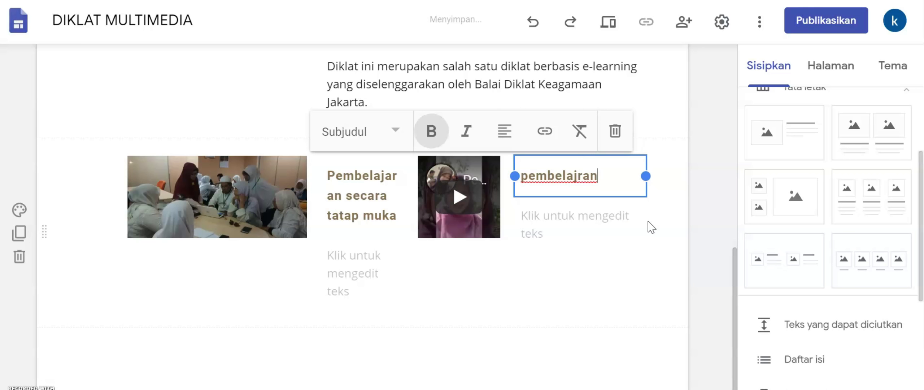
text(ajaran non-tatap muka)
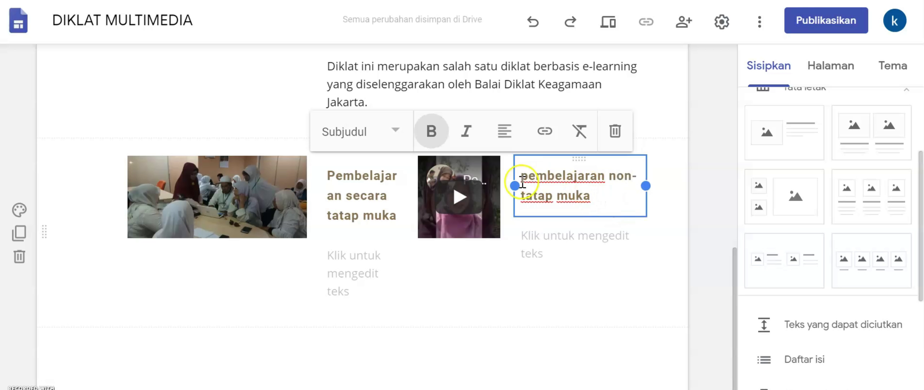
click(529, 176)
key(BackSpace)
text(P)
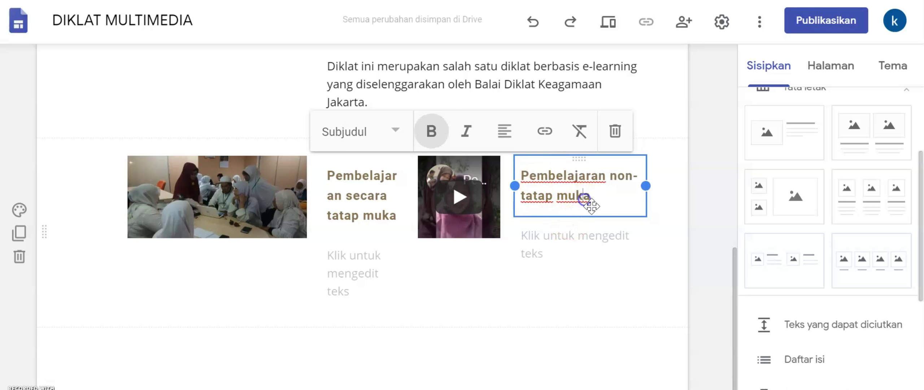
Enter "Diklat yang dilaksanakan di dalam ruang kelas" as the description under the "Pembelajaran secara tatap muka" subheading
click(378, 253)
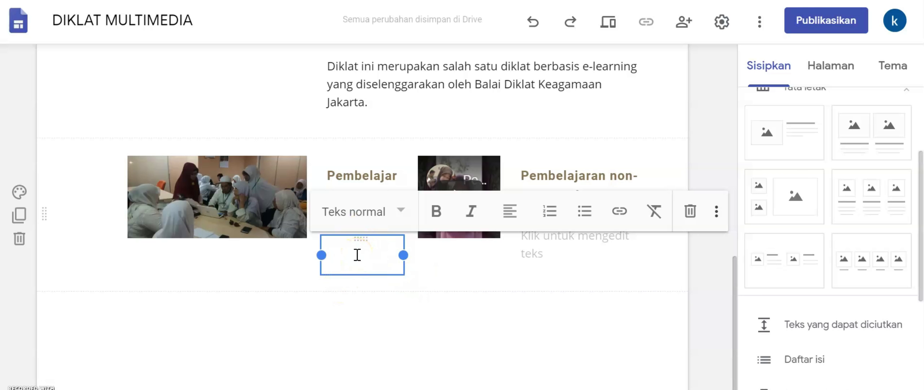
text(pem)
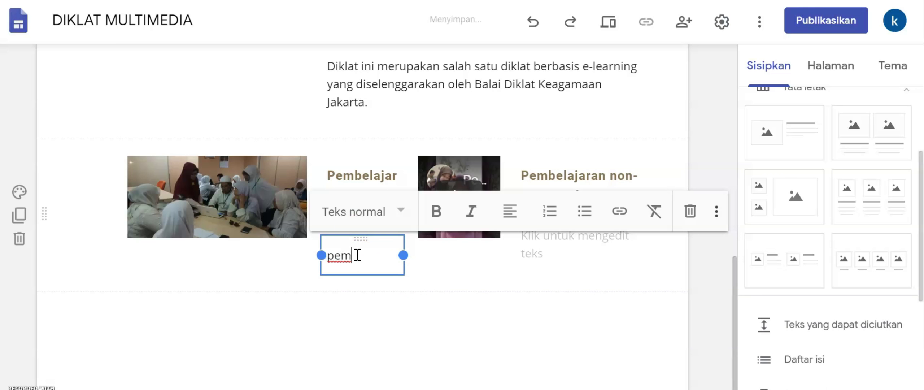
text(diklat yang dlaksanakan di)
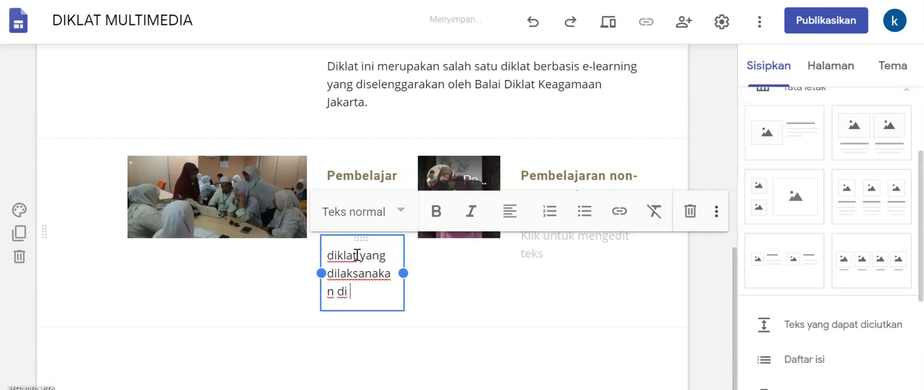
text( dalam ruang kelas)
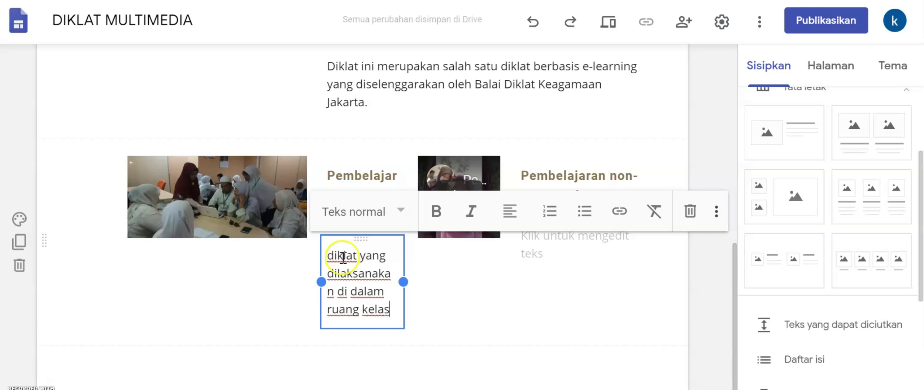
click(333, 258)
key(BackSpace)
text(D)
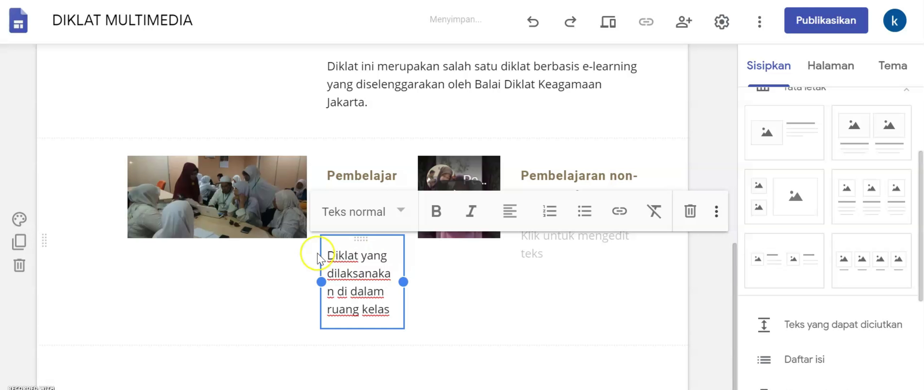
Extend the face-to-face learning description with "secara langsung bertatap muka dengan fasilitator"
click(391, 310)
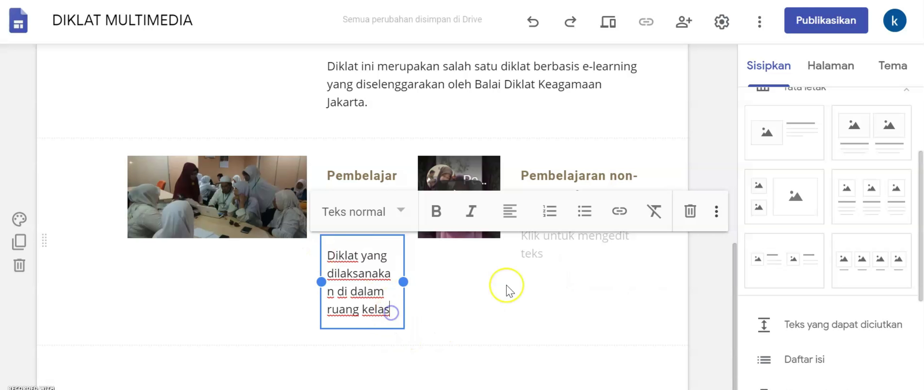
key(Return)
text(s)
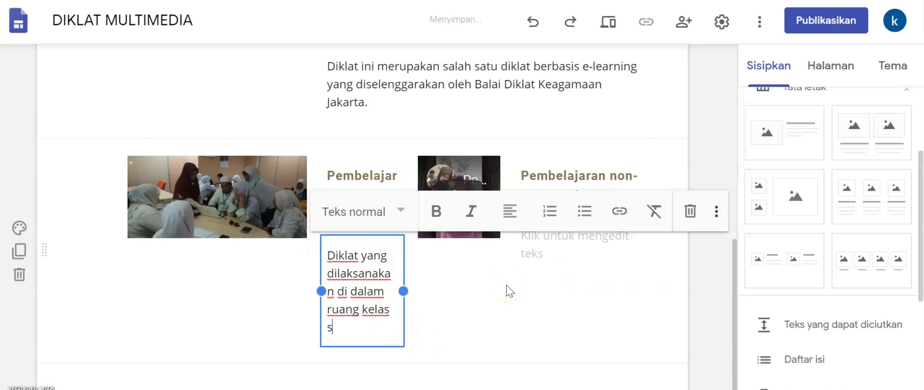
text(ecara langsung)
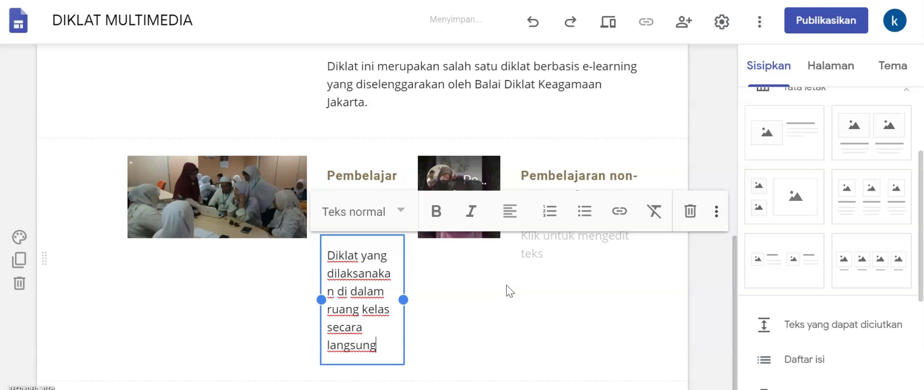
text( bertatap muka deng)
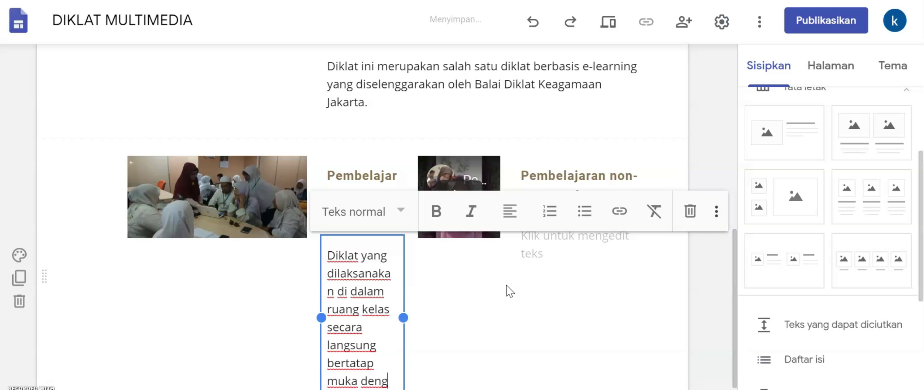
text(an)
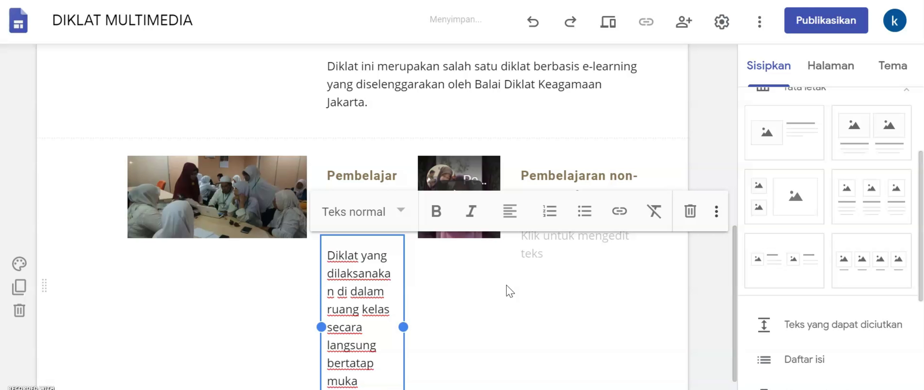
text( pe)
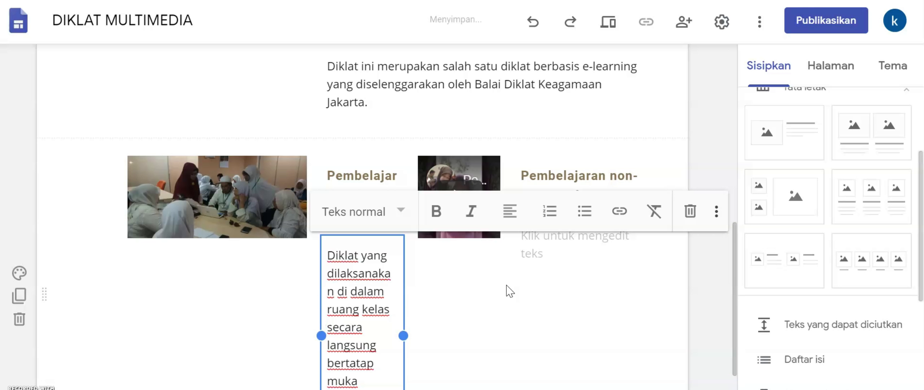
scroll(509, 292, down, 2)
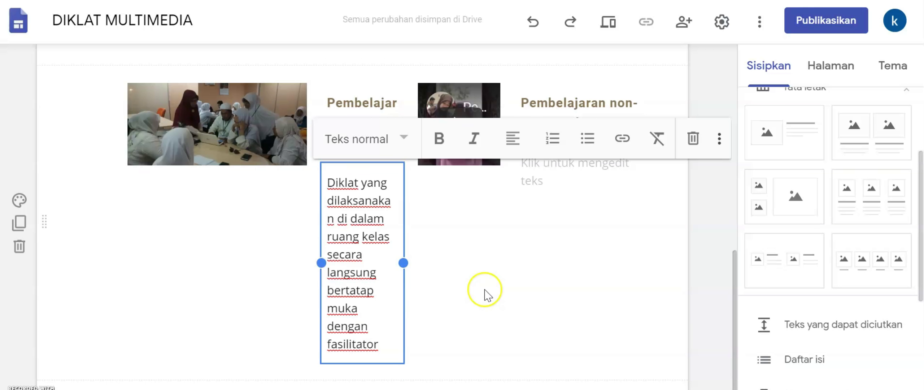
click(421, 258)
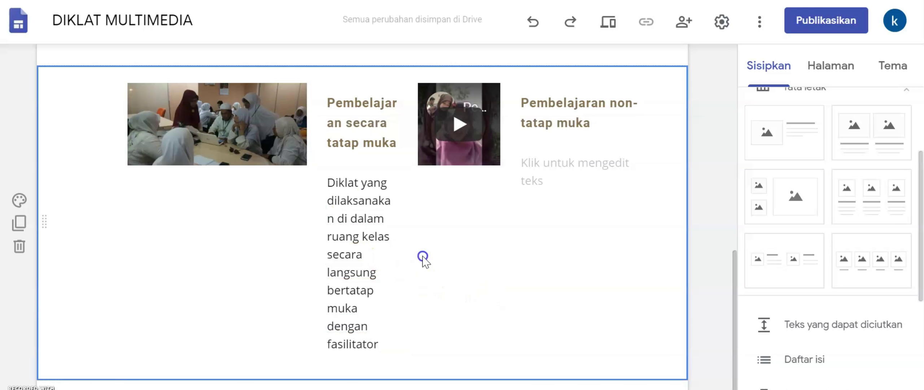
Enter the description "Diklat yang dilaksanakan dengan menggunakan website Diklat Jarak Jauh BDK Jakarta" under the "Pembelajaran non-tatap muka" subheading
click(541, 179)
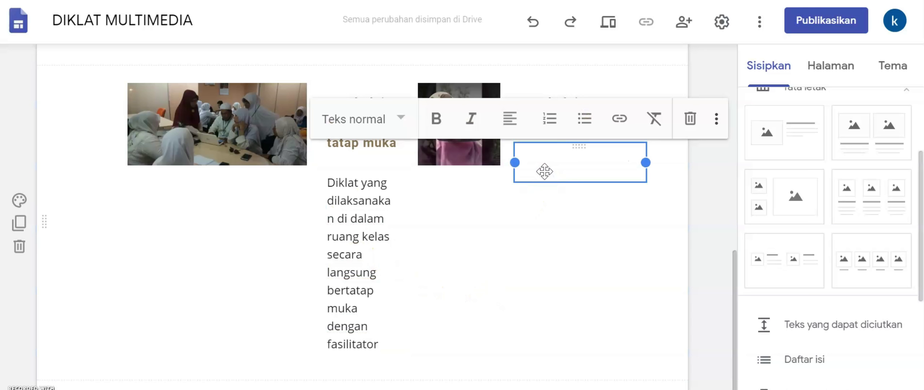
text(Diklat yan)
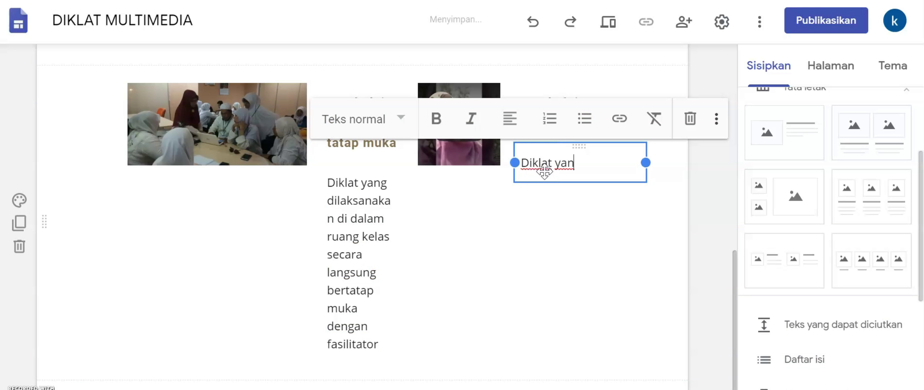
text(g dilaksa)
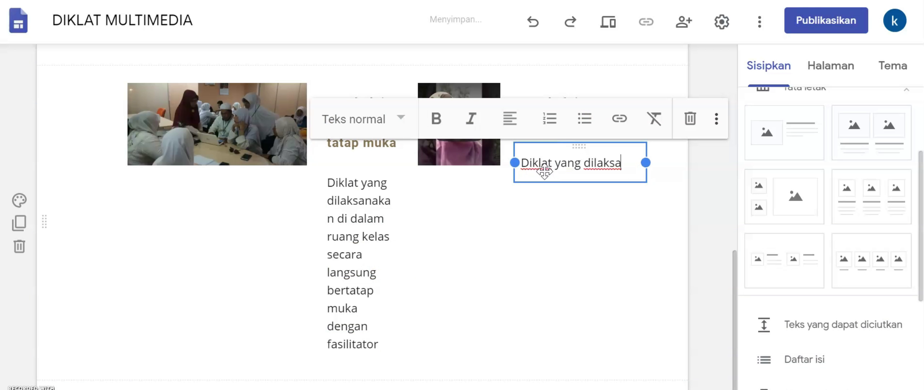
text(nakan dengan menggunakan web)
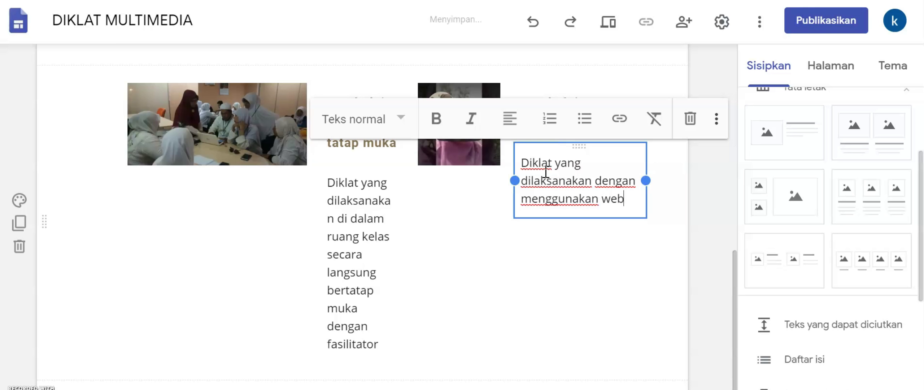
text(site DJJ)
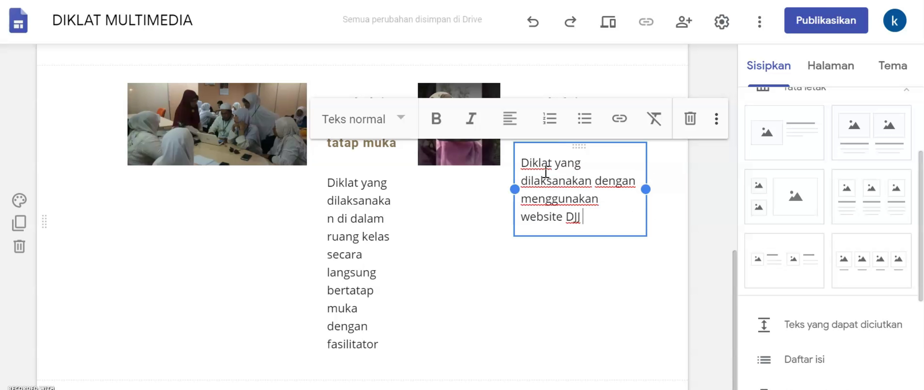
text(iklat)
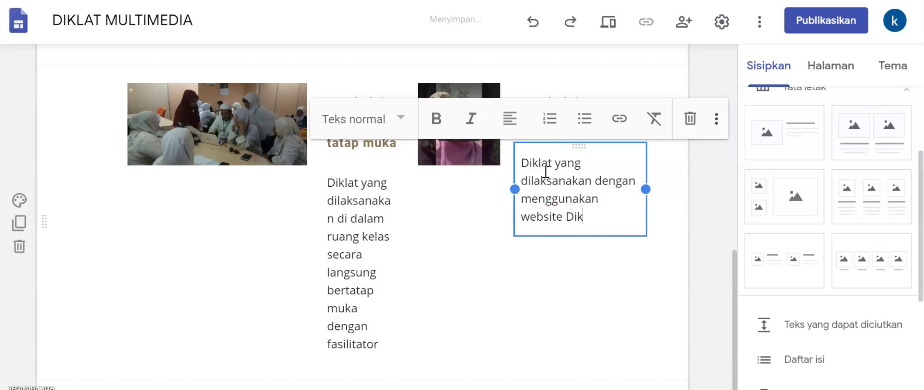
text( jarak Jauh)
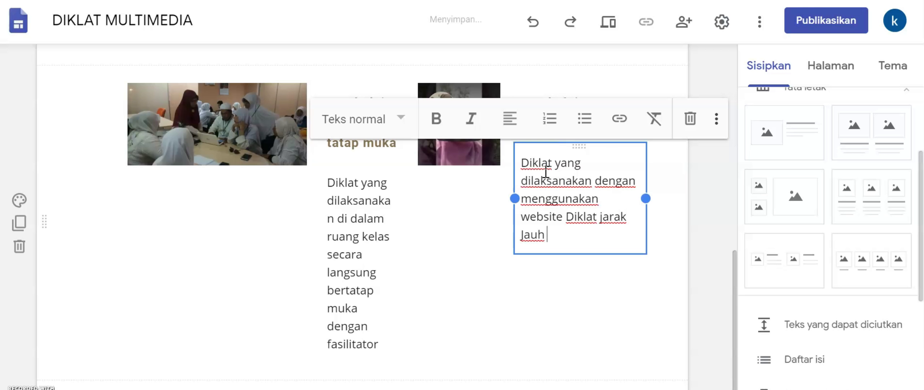
text( BDK Jakarta)
click(555, 240)
click(602, 224)
key(BackSpace)
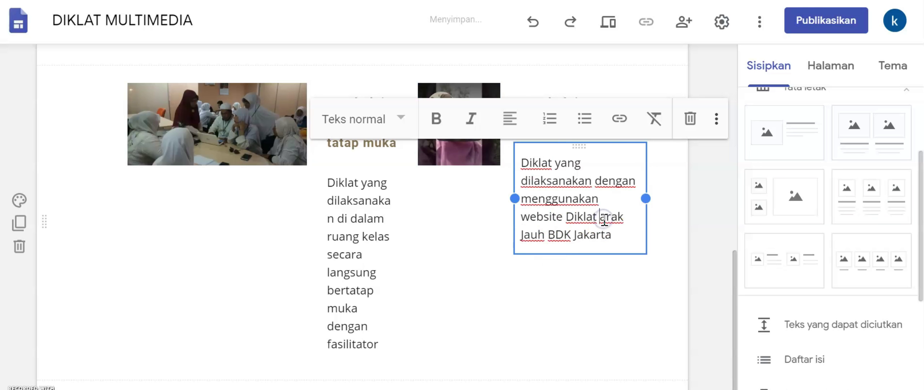
click(599, 304)
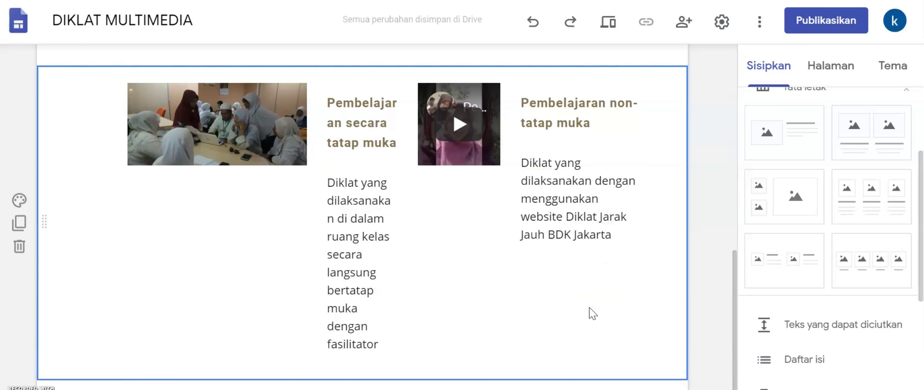
Narrow the group photo to about three quarters of its width and select the description text box beside it
click(352, 242)
click(275, 155)
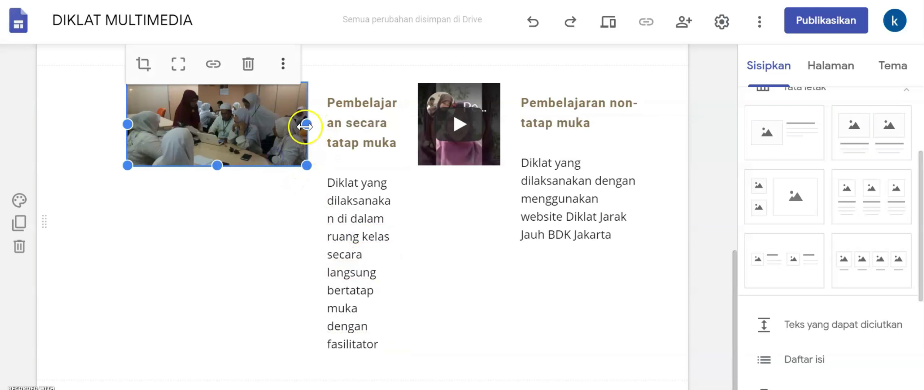
drag(305, 124, 283, 128)
click(324, 191)
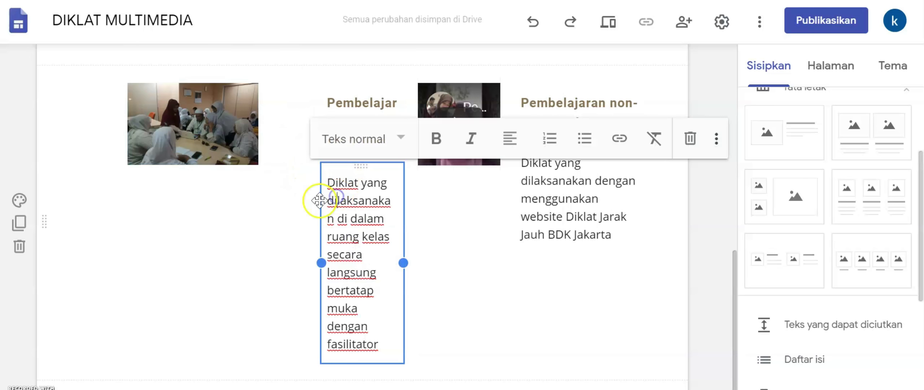
Widen the "Pembelajaran secara tatap muka" text box until it reaches the narrowed group photo
drag(321, 265, 273, 265)
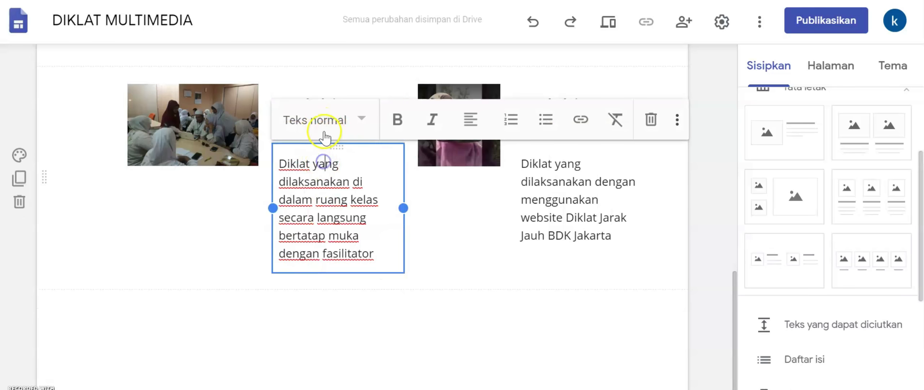
click(320, 89)
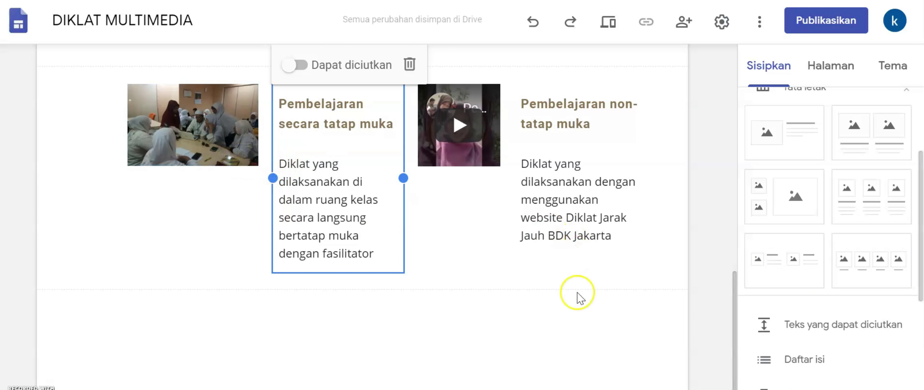
scroll(564, 275, up, 2)
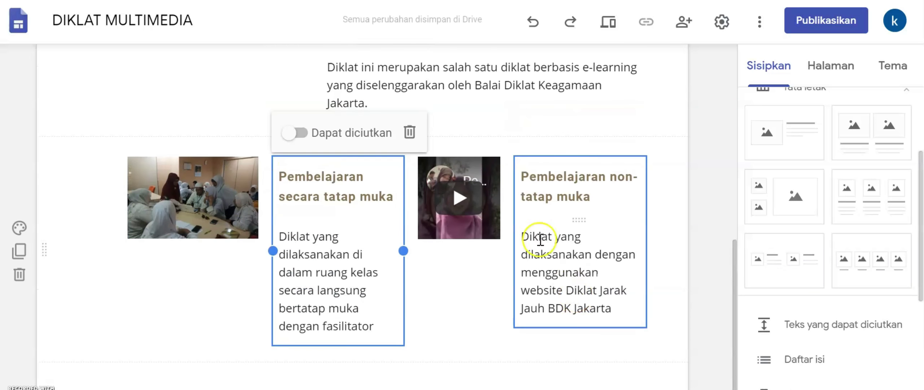
click(457, 198)
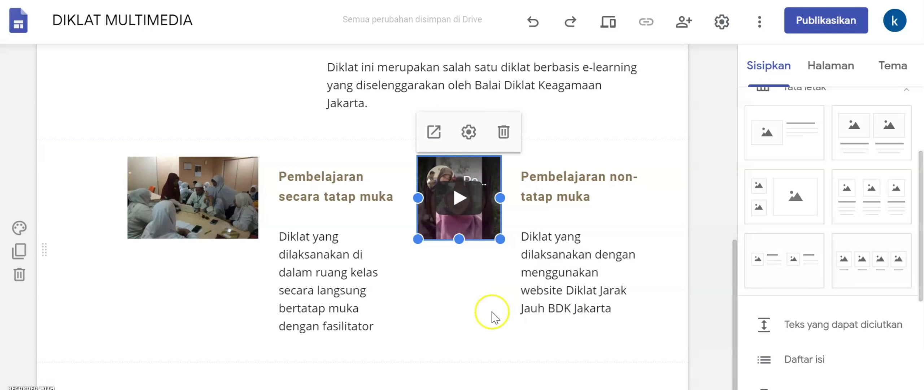
click(538, 295)
Review the finished home page, the KURIKULUM page and the remaining pages in the site navigation
scroll(613, 326, up, 10)
scroll(614, 327, down, 7)
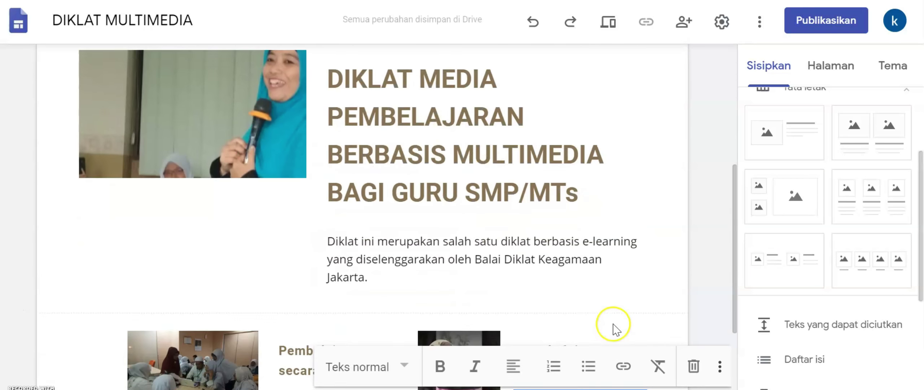
scroll(613, 320, up, 7)
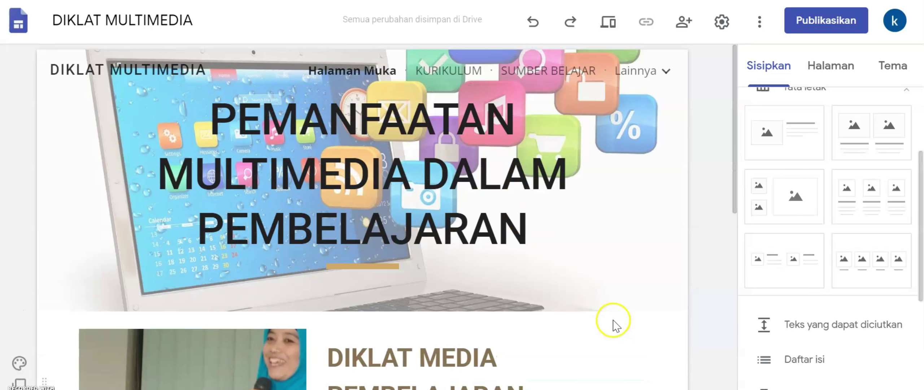
click(466, 70)
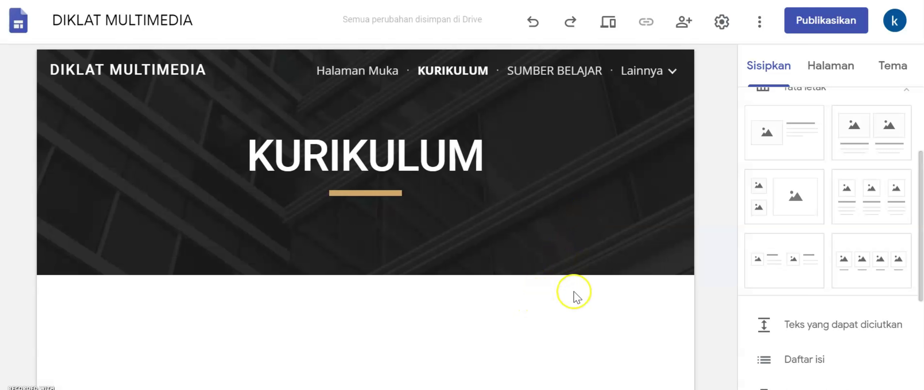
click(345, 70)
scroll(278, 250, down, 8)
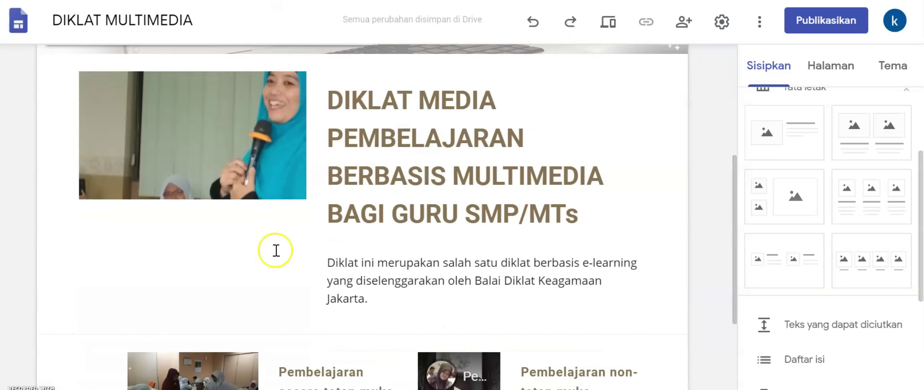
scroll(278, 249, down, 4)
scroll(340, 243, up, 8)
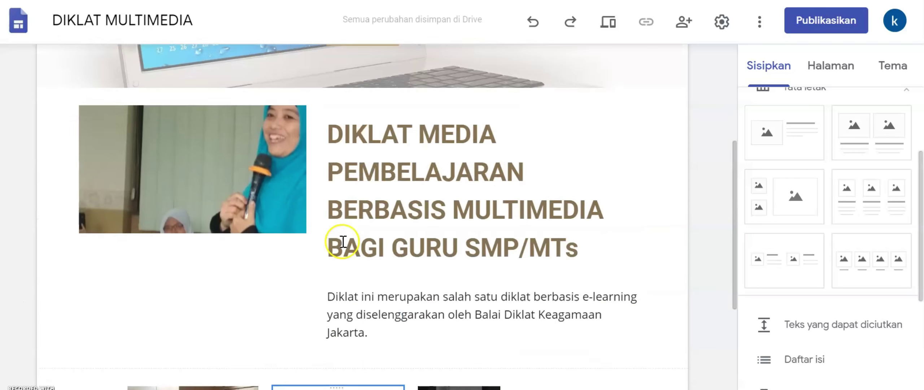
scroll(458, 363, down, 10)
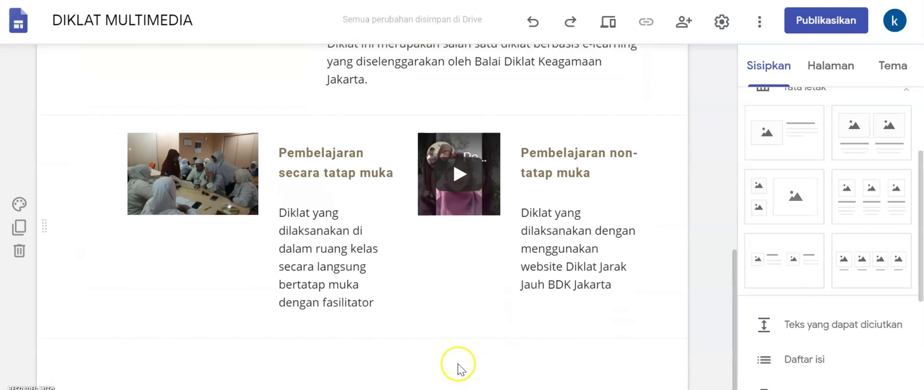
scroll(457, 359, up, 12)
scroll(455, 355, up, 3)
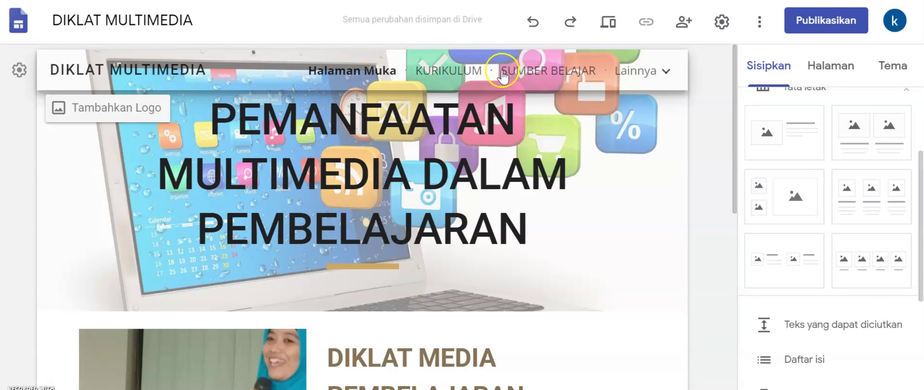
click(644, 74)
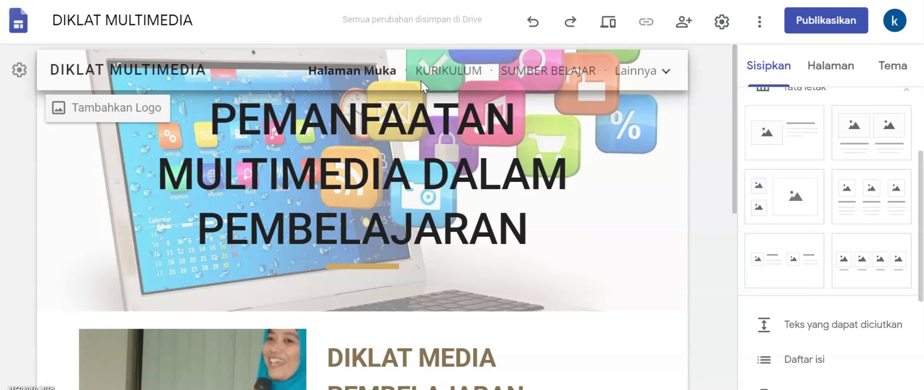
click(408, 197)
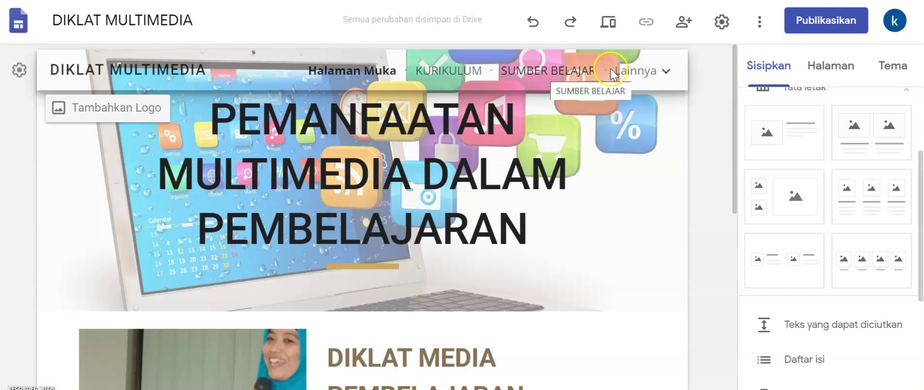
mouse_move(656, 72)
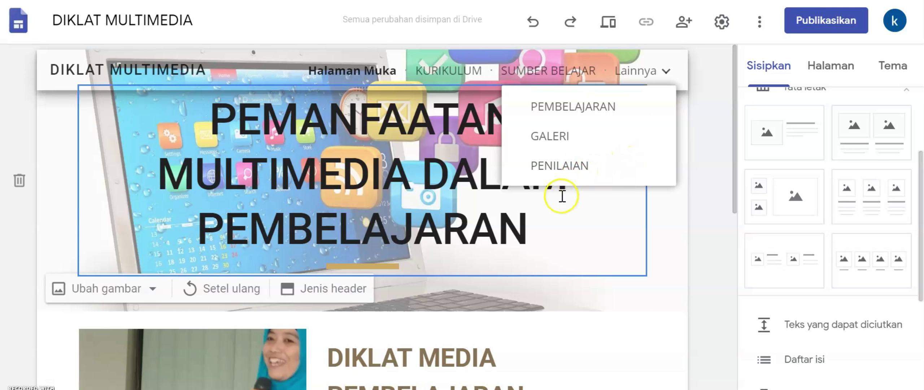
Examine the elements that can be inserted into a page, such as buttons, YouTube videos, calendars, maps and documents
scroll(556, 245, down, 4)
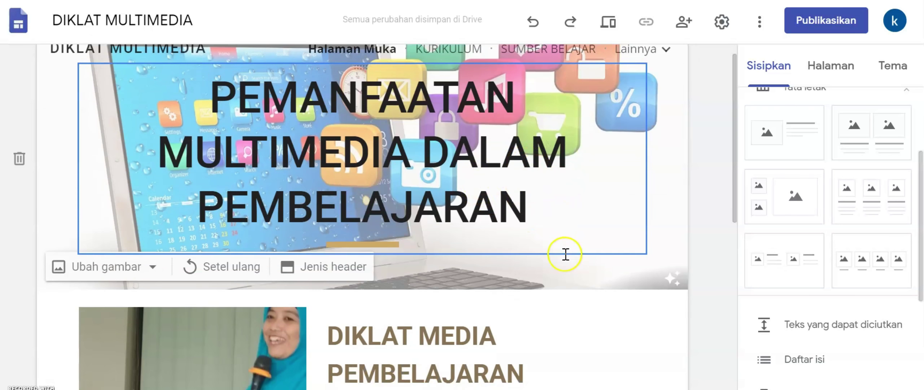
scroll(564, 256, down, 4)
scroll(779, 202, down, 8)
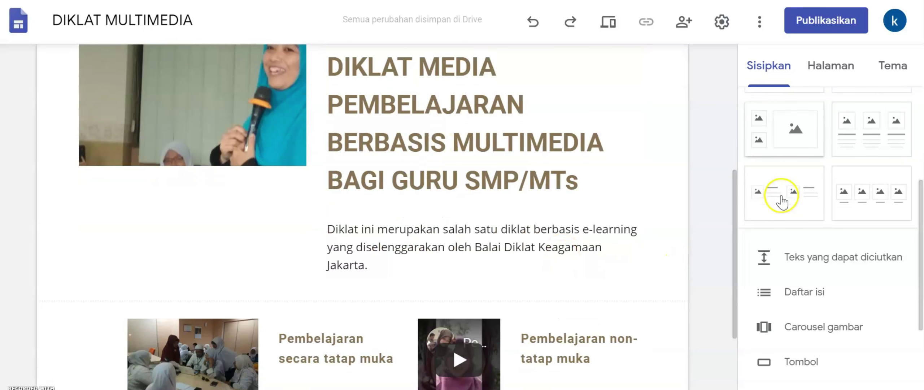
scroll(819, 204, down, 1)
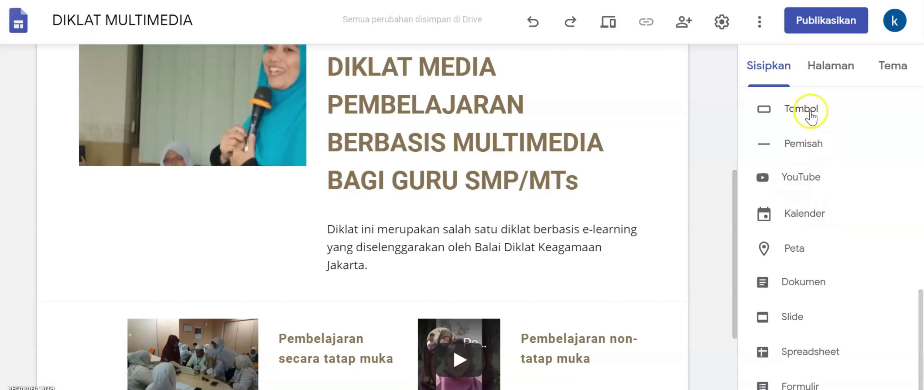
scroll(805, 157, up, 2)
scroll(806, 159, up, 2)
scroll(804, 155, down, 4)
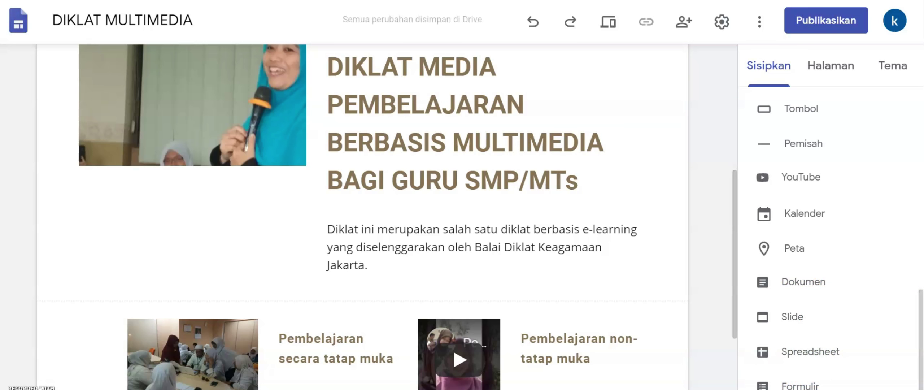
scroll(450, 220, up, 8)
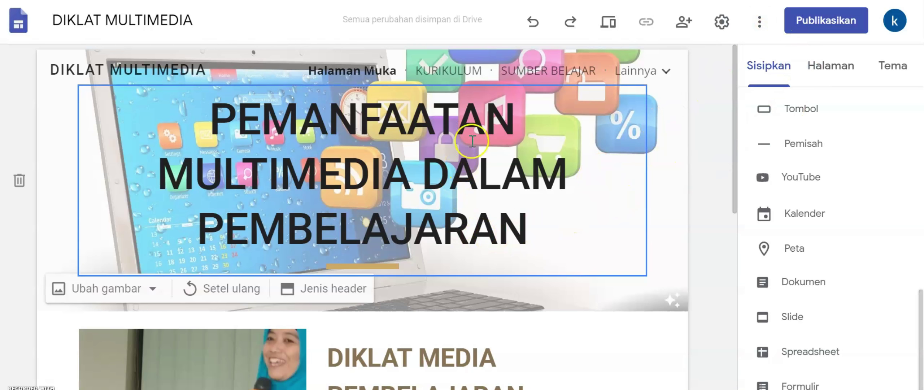
click(636, 72)
click(754, 60)
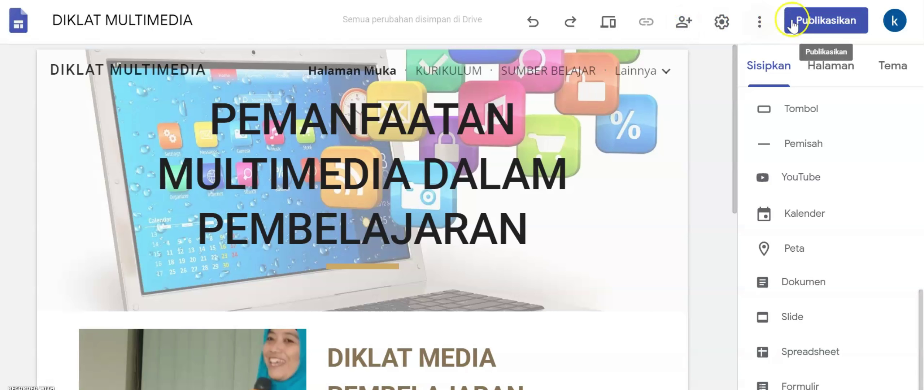
Share the site with a suggested contact as Editor and send them the notification
click(684, 23)
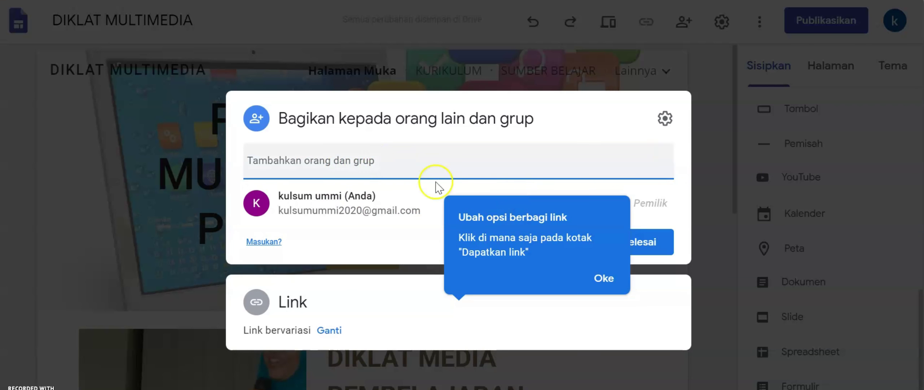
click(345, 162)
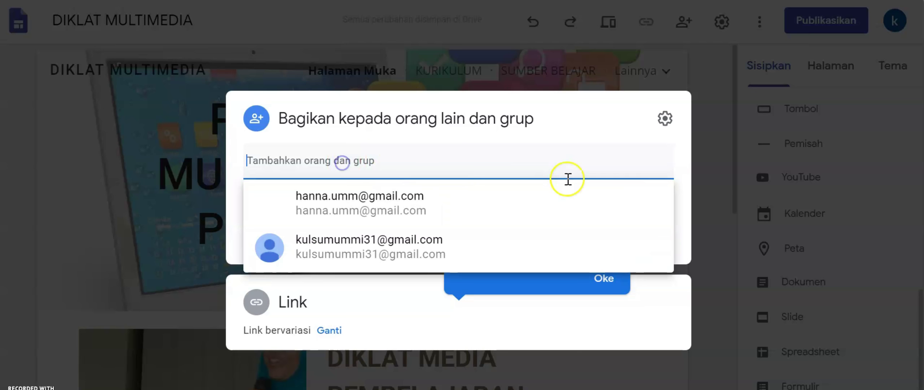
click(396, 213)
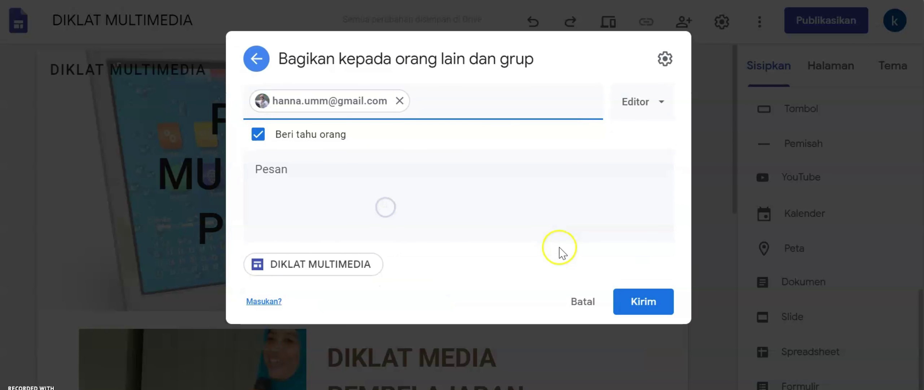
click(332, 210)
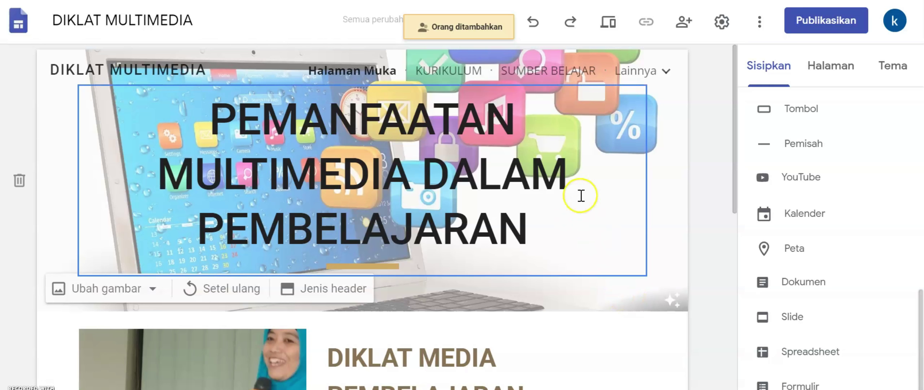
Check the link sharing options for the draft and the published site, keeping the published site on Umum
click(683, 26)
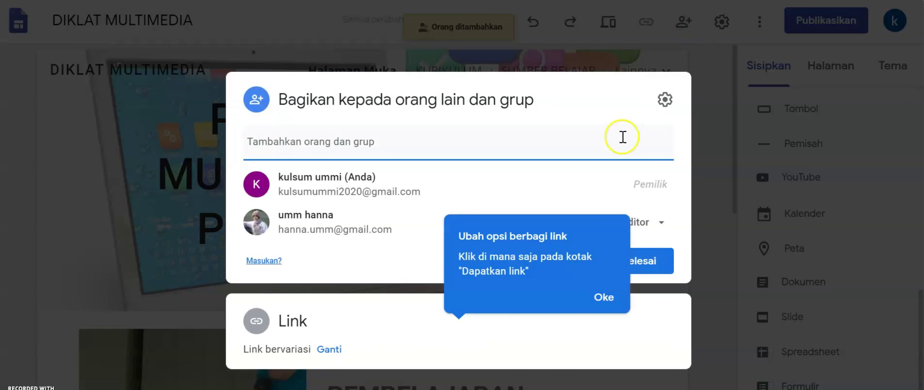
click(285, 321)
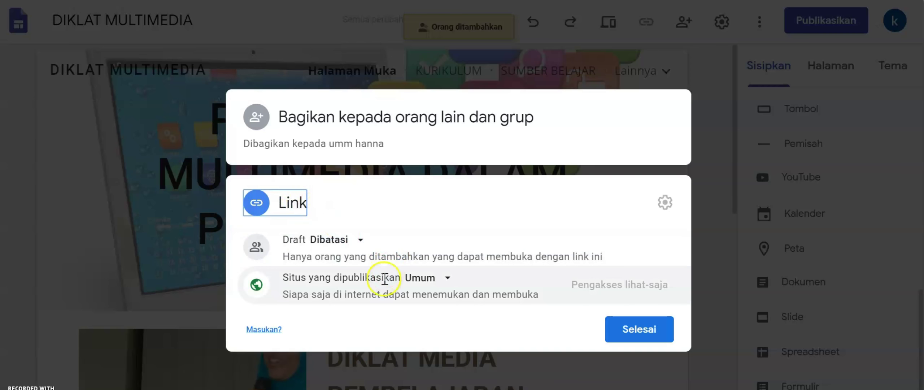
click(448, 278)
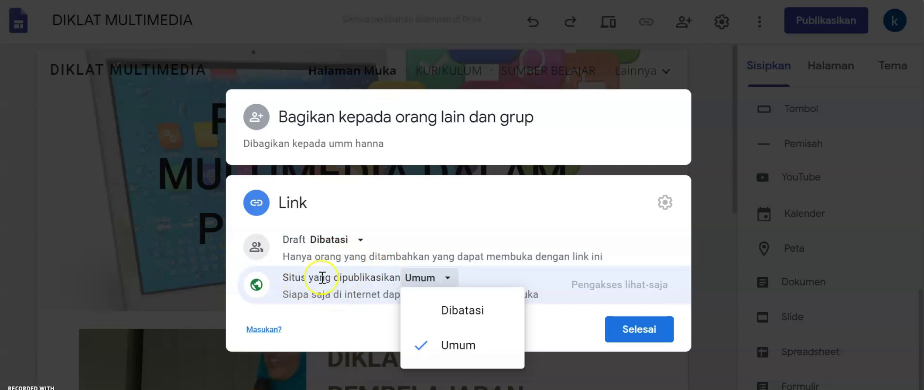
click(449, 281)
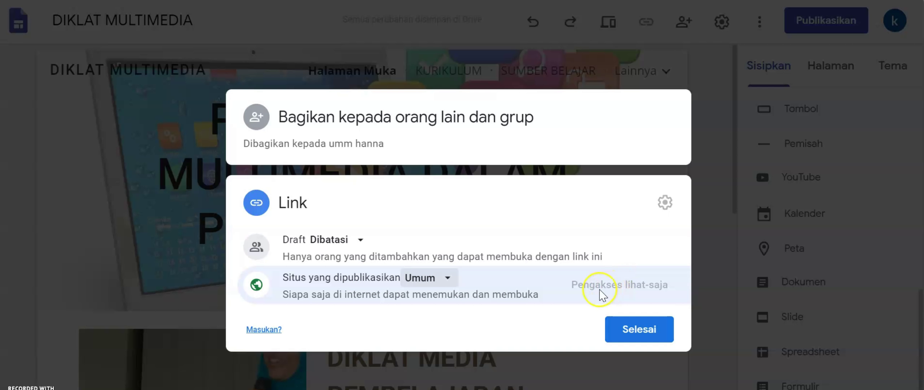
click(639, 327)
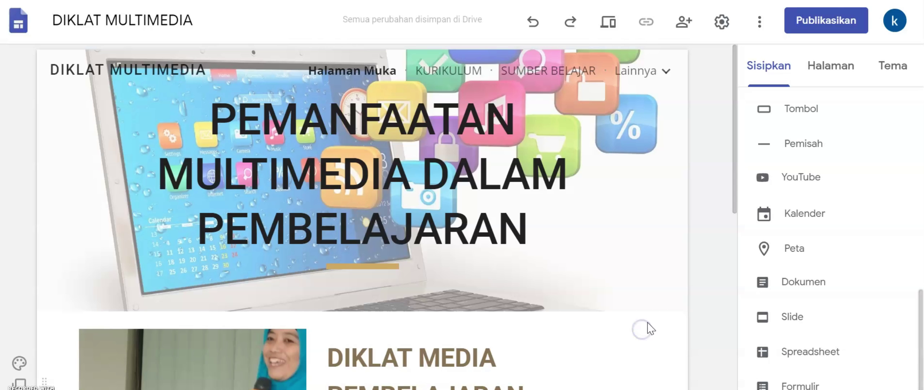
Publish the DIKLAT MULTIMEDIA site and copy the link of the published site
click(814, 26)
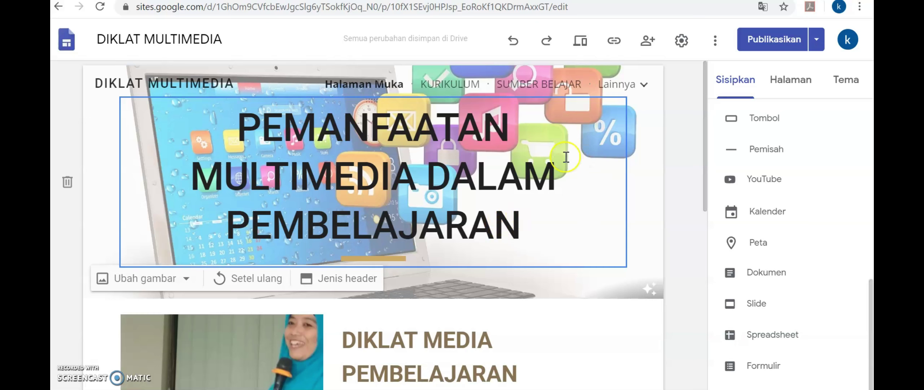
click(615, 43)
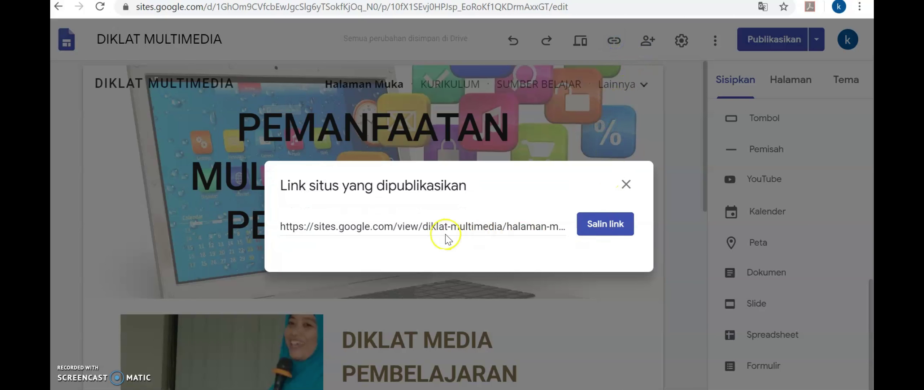
click(605, 223)
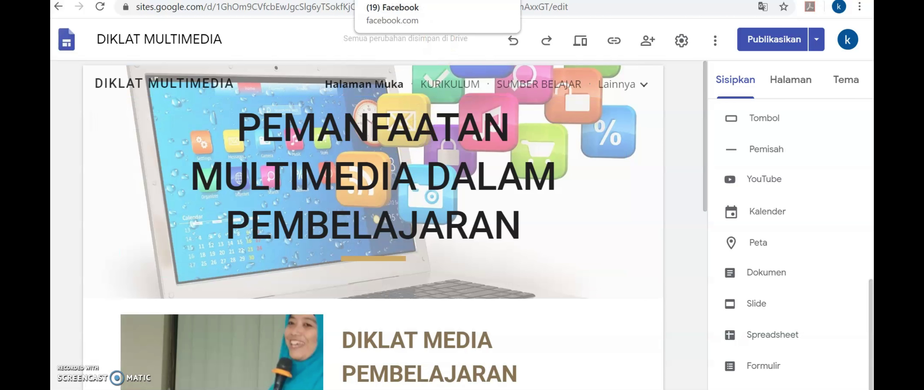
click(393, 0)
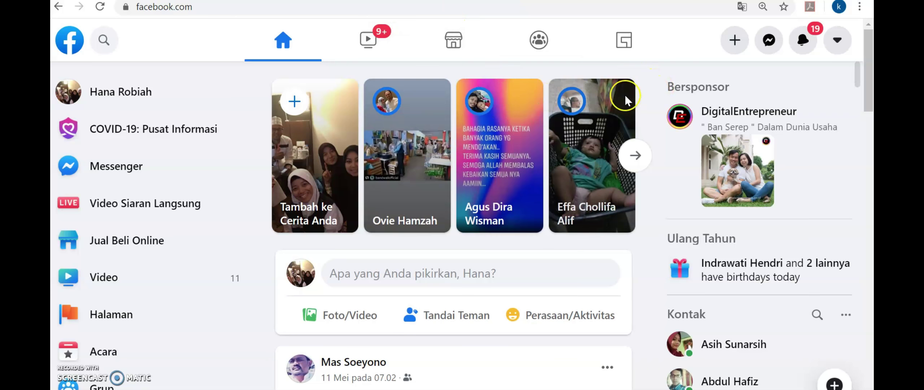
click(738, 46)
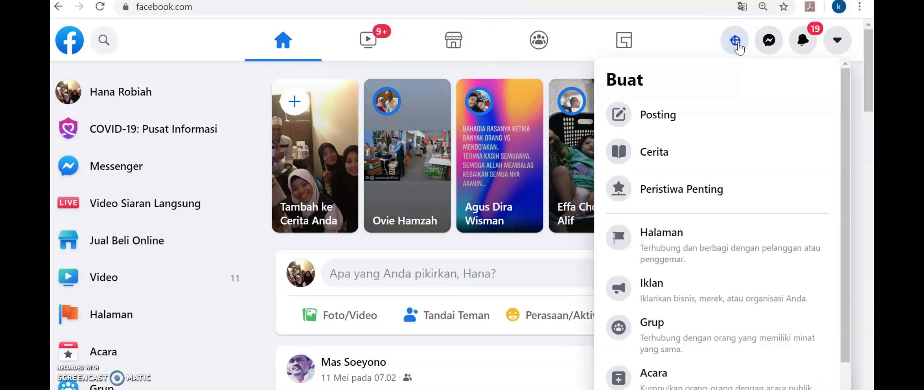
click(665, 117)
click(385, 191)
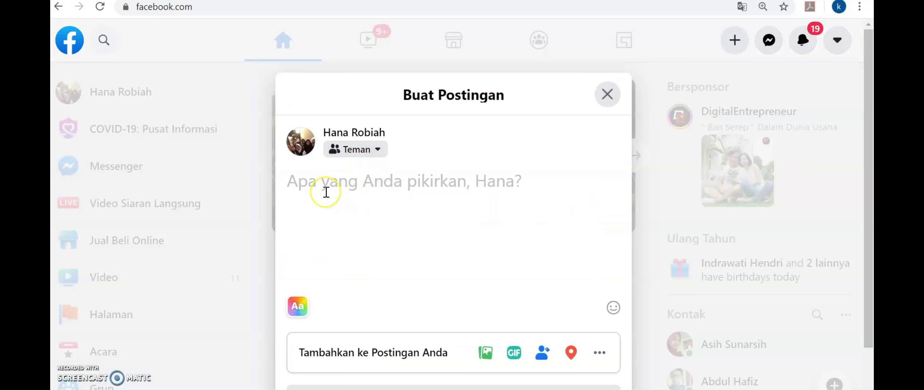
text(SILA)
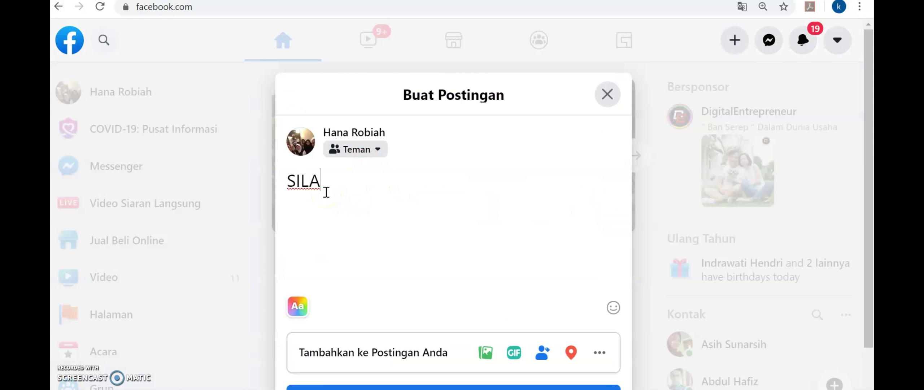
text(KAN TEMAN-)
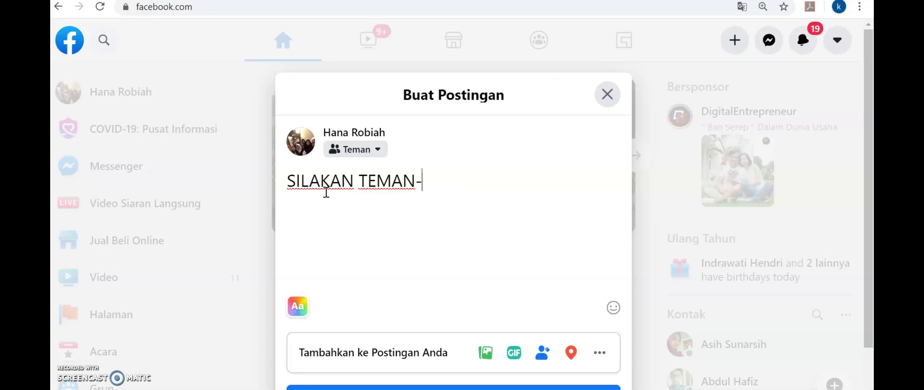
text(TEMAN MENGAKSES)
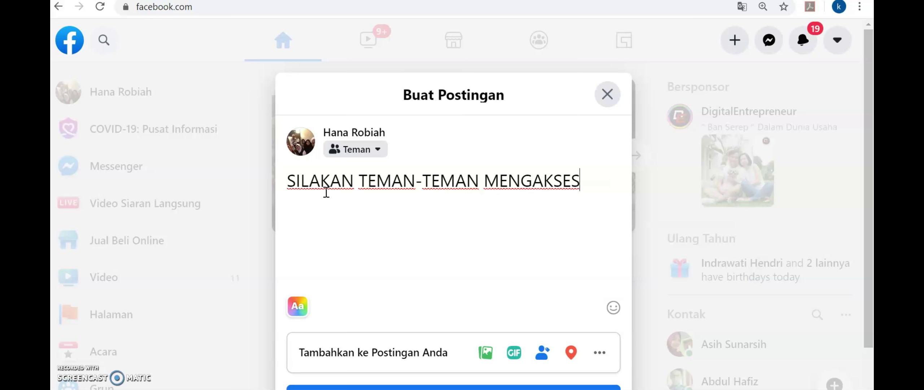
text( LINK INI)
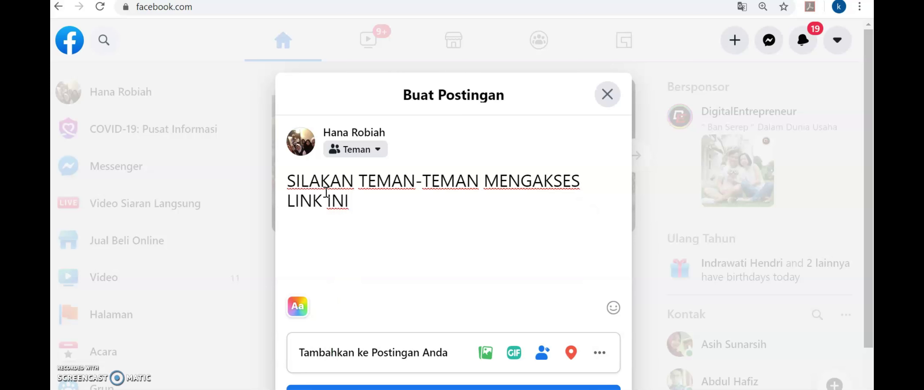
text(https://sites.google.com/view/diklat-multimedia/halaman-muka)
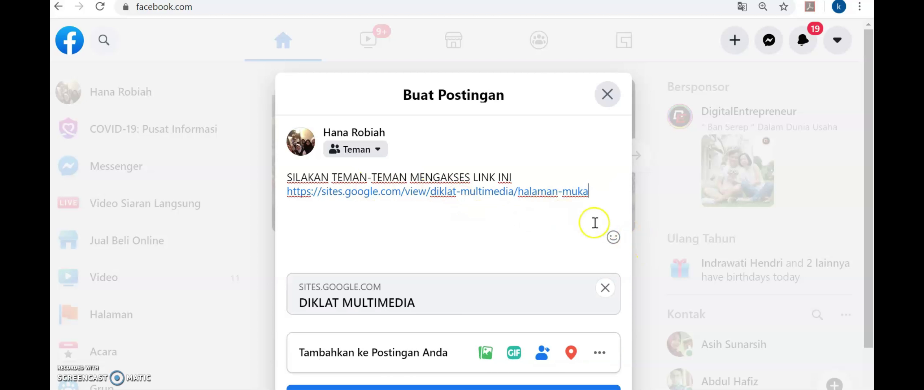
Insert the words "PESERTA DJJ MULTIMEDIA" between "TEMAN-TEMAN" and "MENGAKSES" in the post text
click(523, 171)
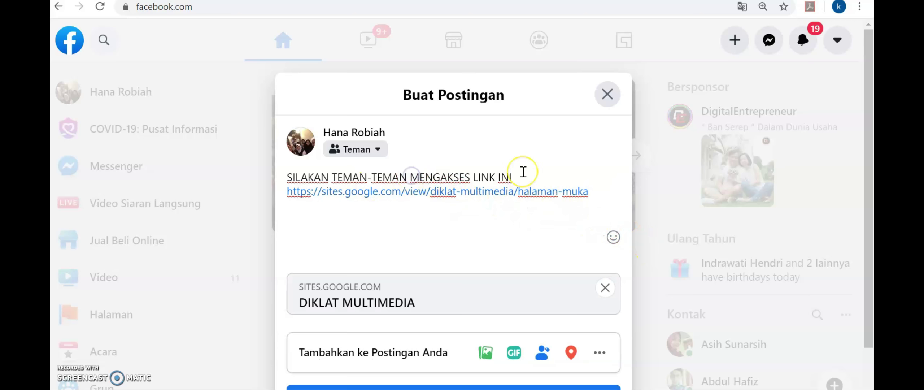
text(PESERTA D)
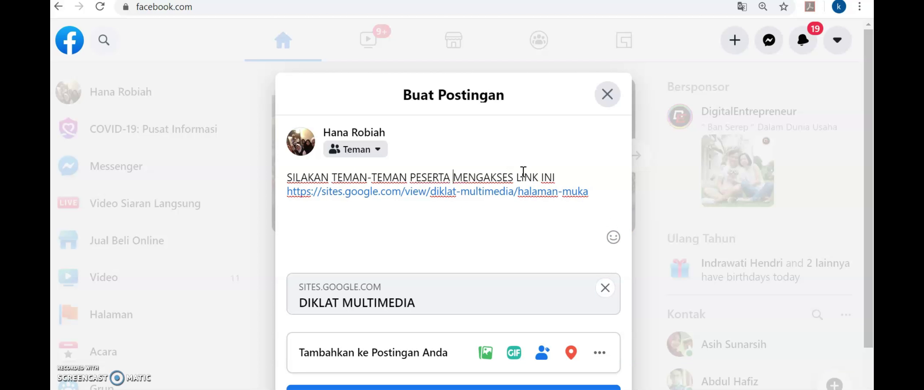
text(JJ MULTIME)
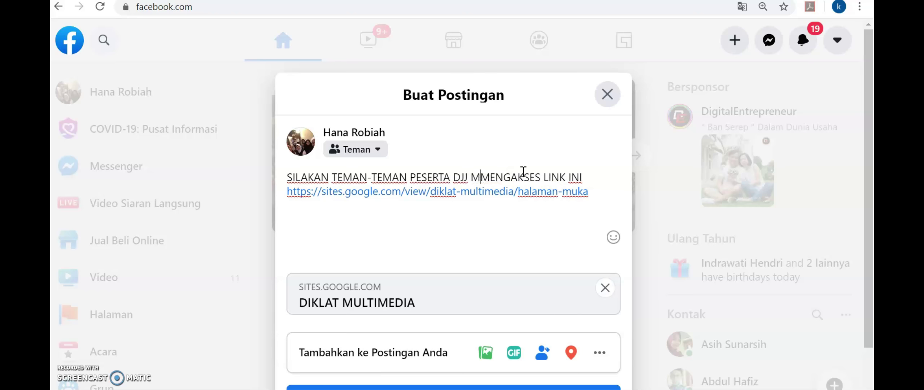
text(DIA)
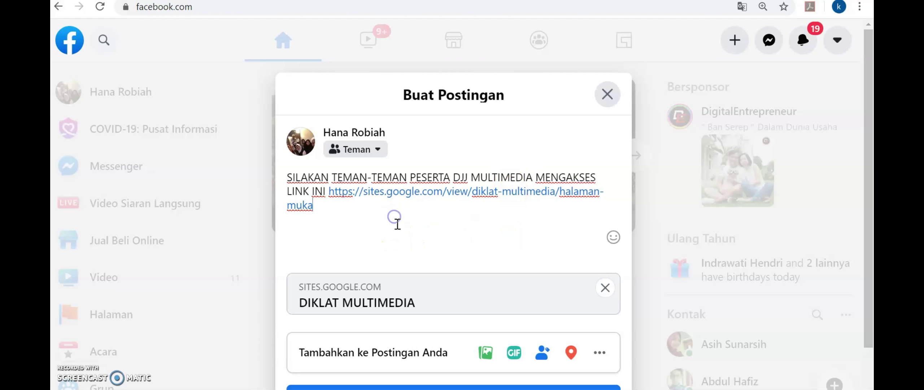
Review the post's text, link preview and send option, and close the post composer without sending it
scroll(416, 263, down, 1)
scroll(418, 265, down, 1)
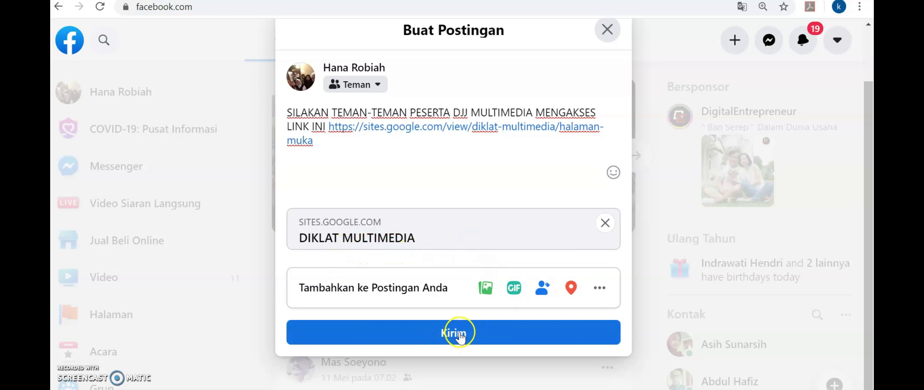
scroll(482, 215, up, 2)
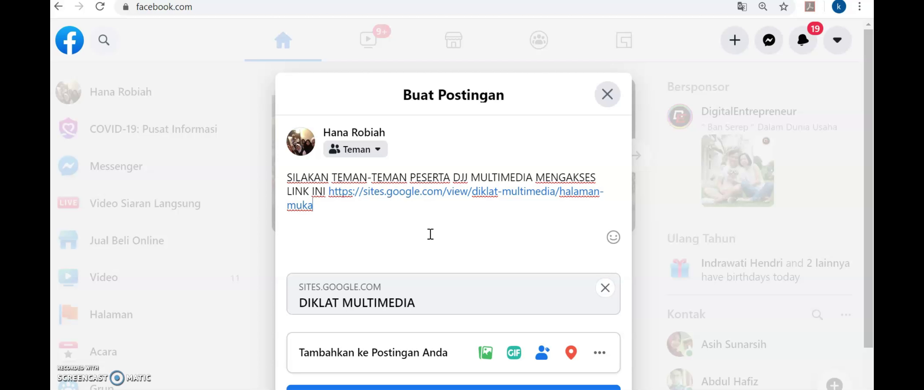
click(607, 94)
Switch to the published DIKLAT MULTIMEDIA site and look over its Halaman Muka page
key(ctrl+Tab)
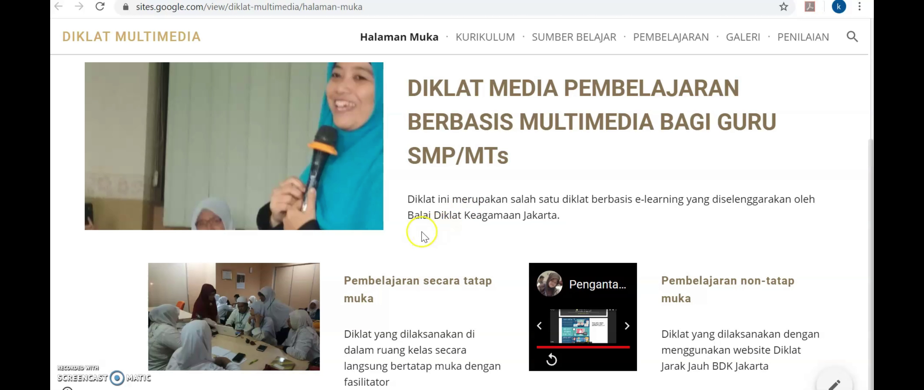
scroll(448, 234, up, 2)
scroll(449, 230, down, 2)
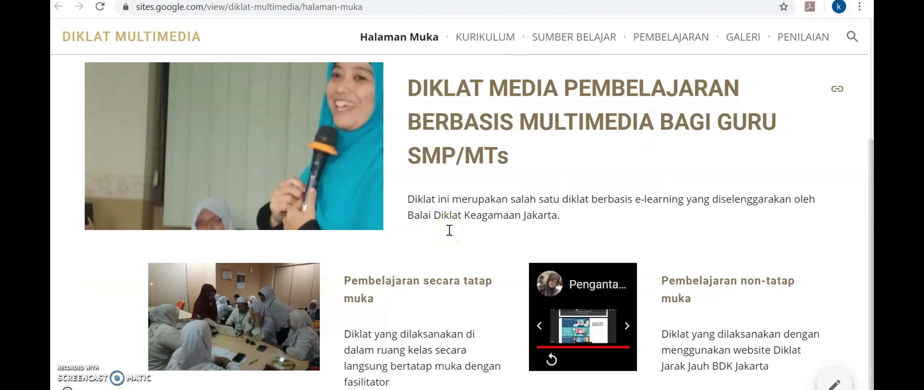